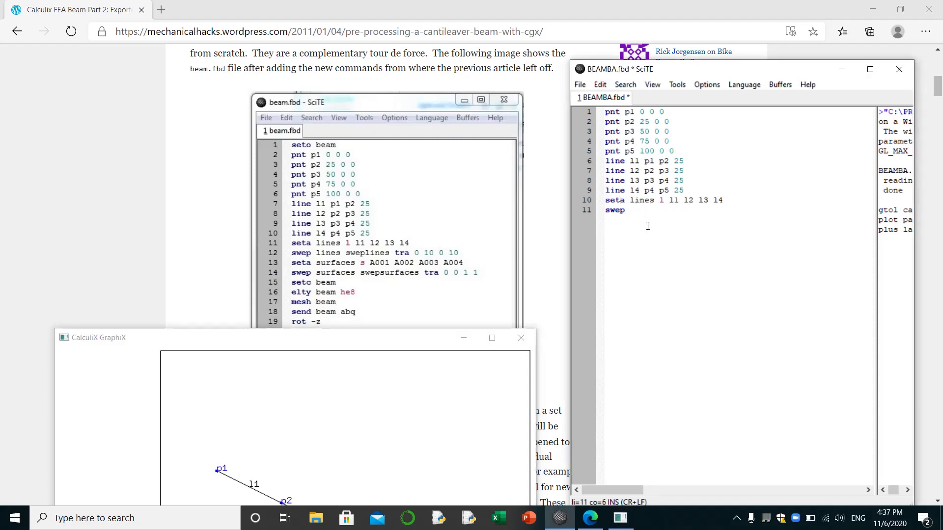
Complete line 11 of BEAMBA.fbd so it reads "swep lines sweplines tra 0 10 0 10"
type("lines")
left_click_drag(377, 343, 378, 251)
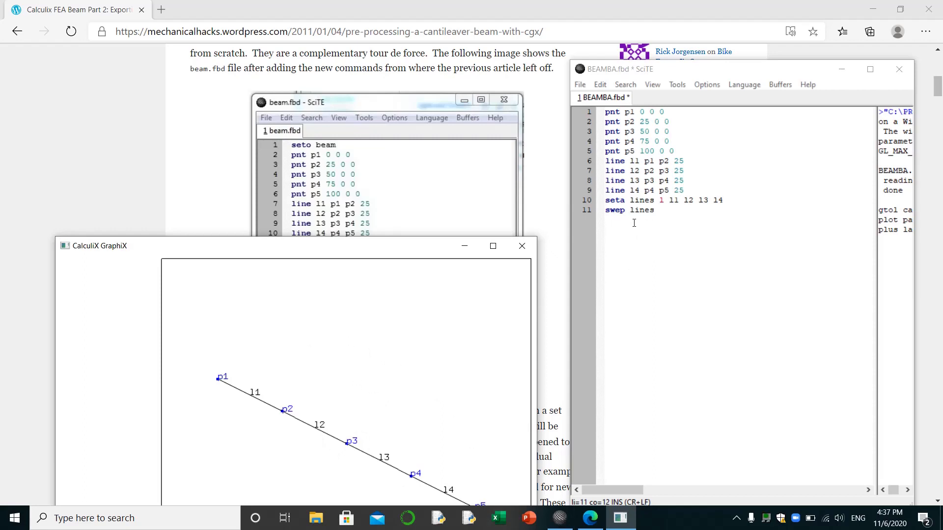
left_click_drag(415, 256, 411, 350)
left_click(664, 221)
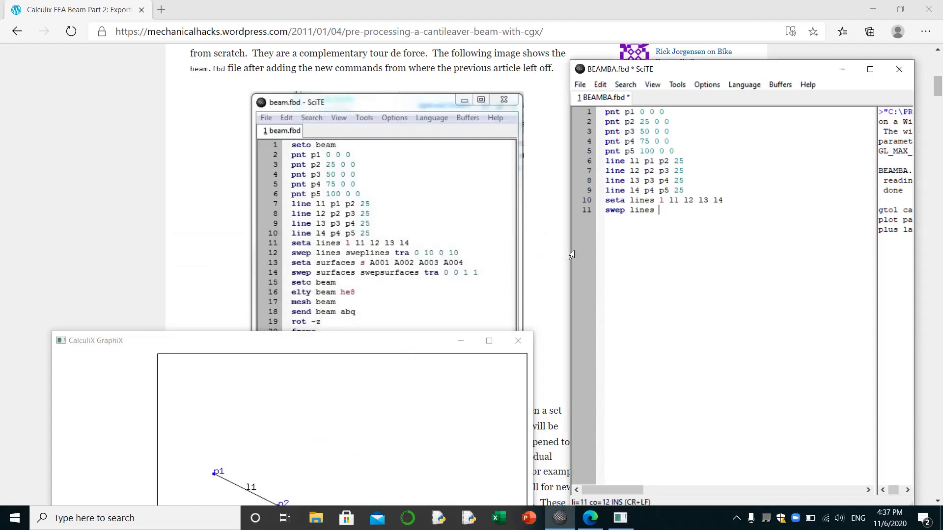
type("sweplines tra")
type("0 10 0")
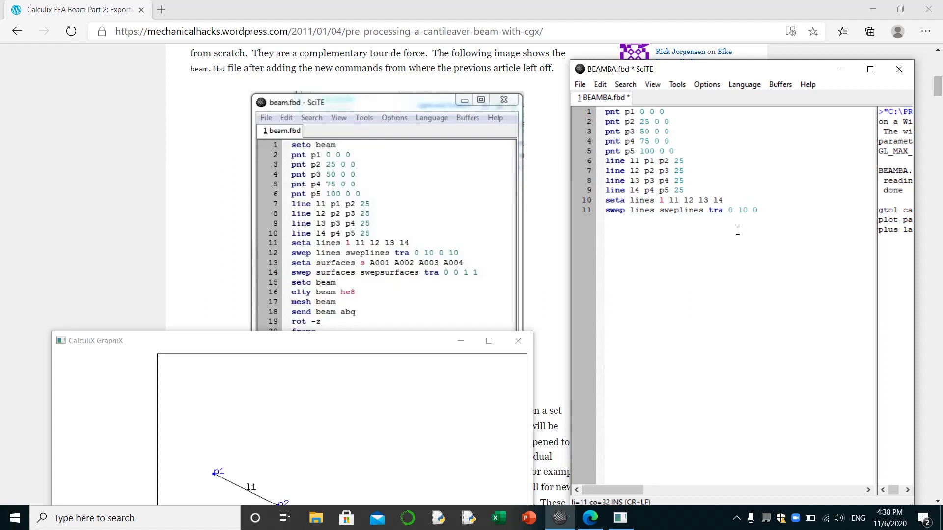
type("10")
Save BEAMBA.fbd, close the old geometry window and run Pre Process on the file again
left_click_drag(430, 345, 424, 223)
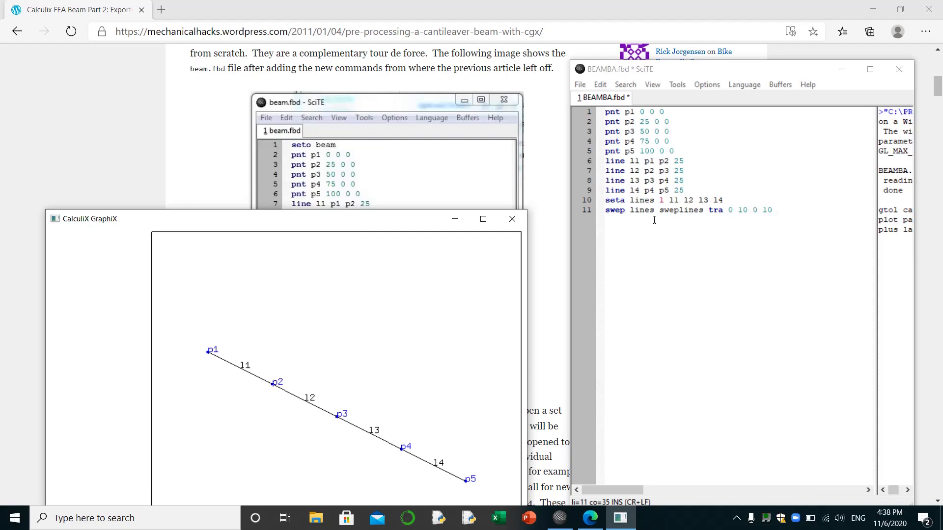
left_click_drag(384, 229, 367, 346)
left_click(777, 211)
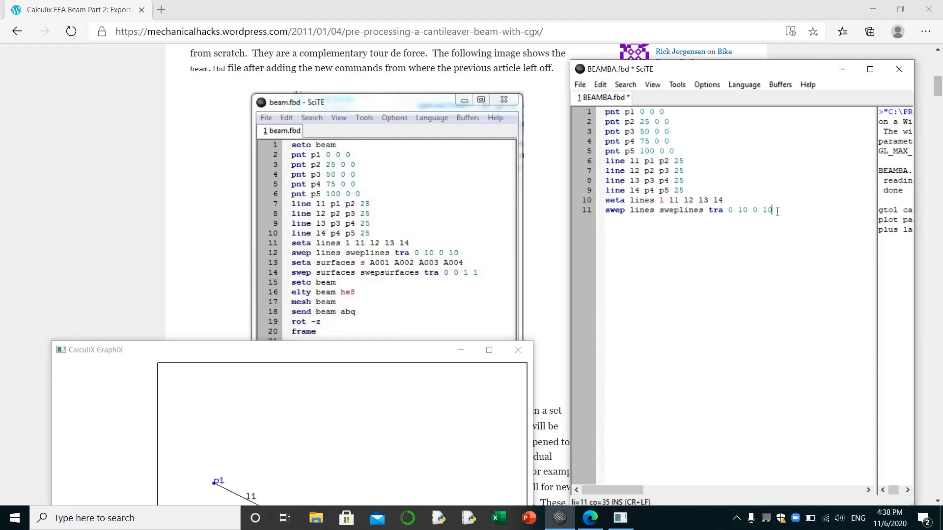
left_click(580, 85)
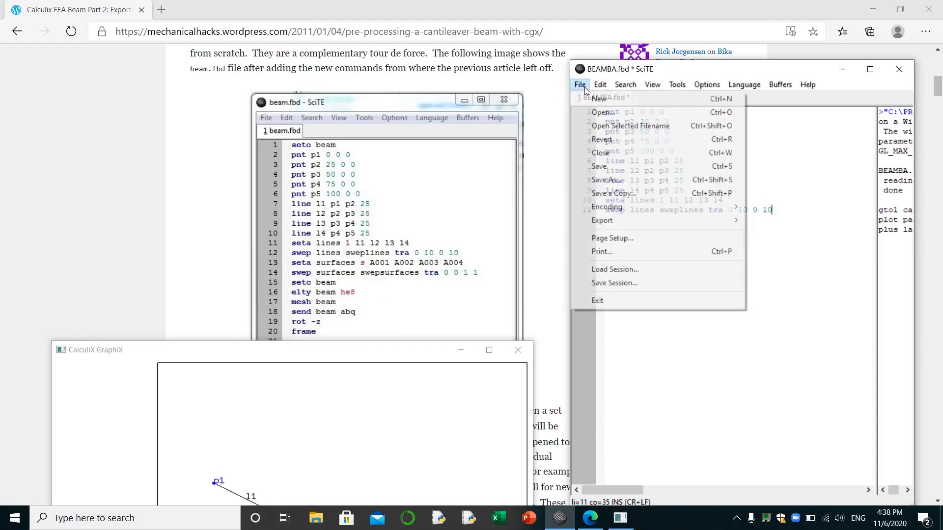
left_click(620, 170)
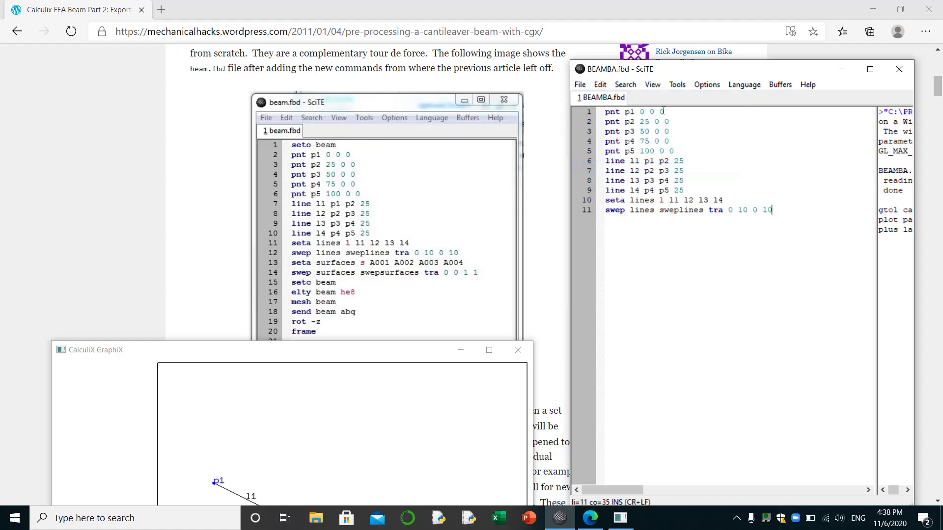
left_click(517, 349)
left_click(681, 89)
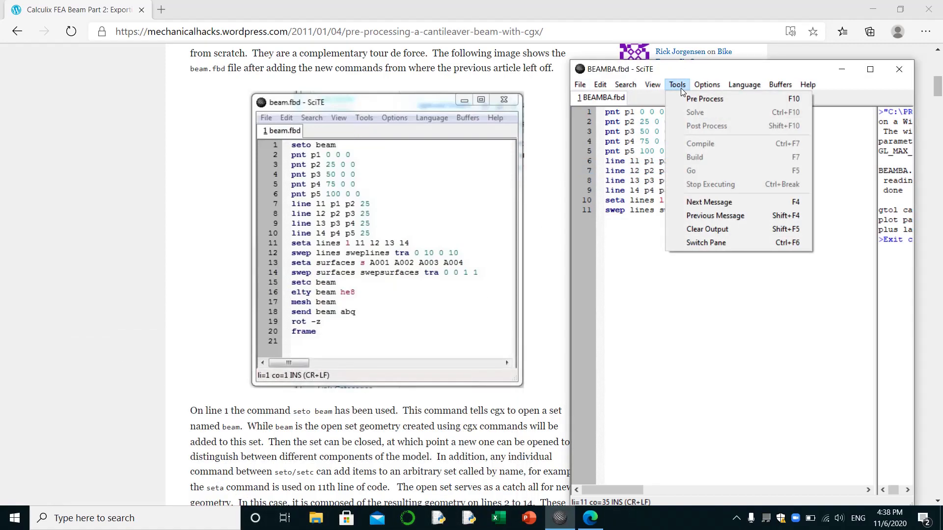
left_click(694, 99)
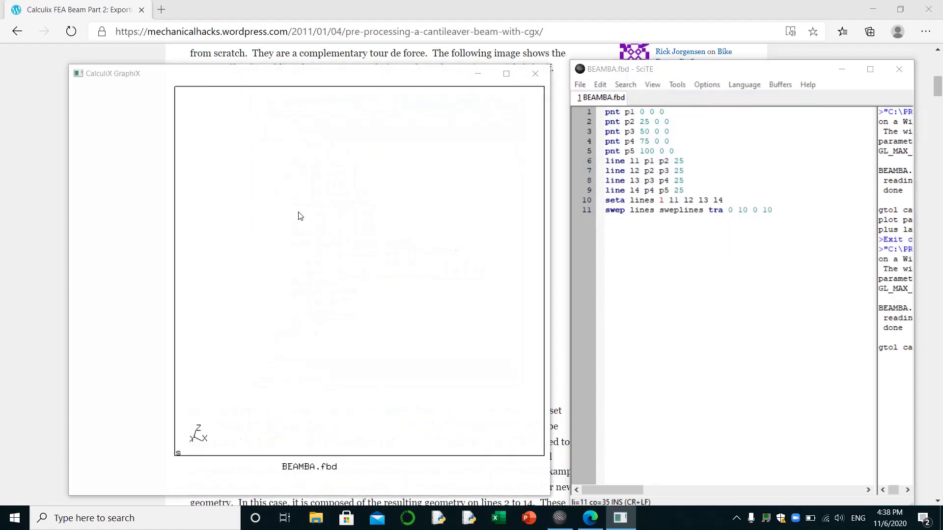
Set the geometry display mode to LINES, and plot all labelled points and lines with "plot pa all" and "plus la all"
left_click(99, 152)
mouse_move(130, 169)
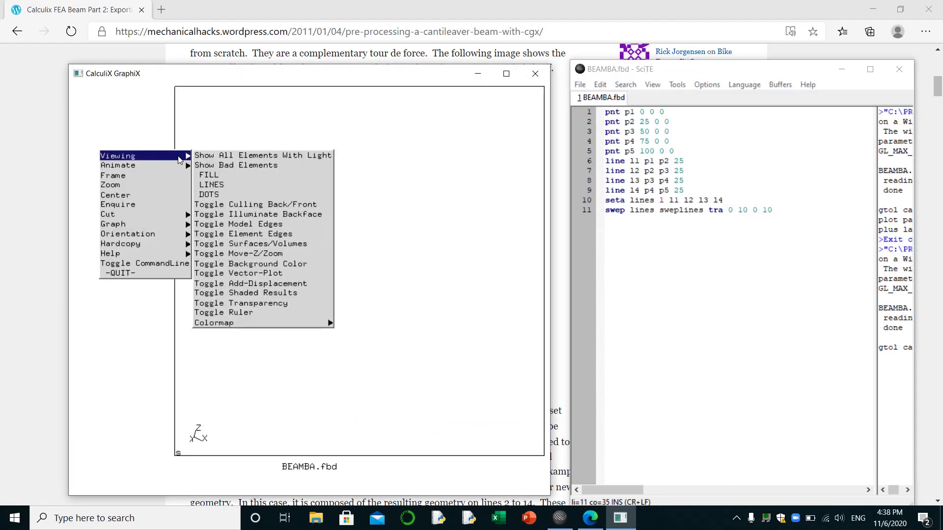
left_click(221, 178)
left_click(157, 162)
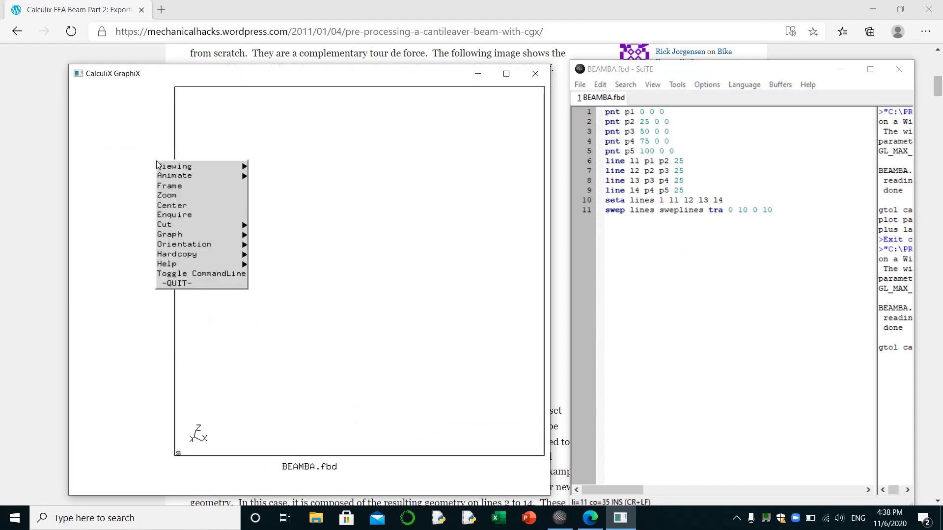
mouse_move(240, 177)
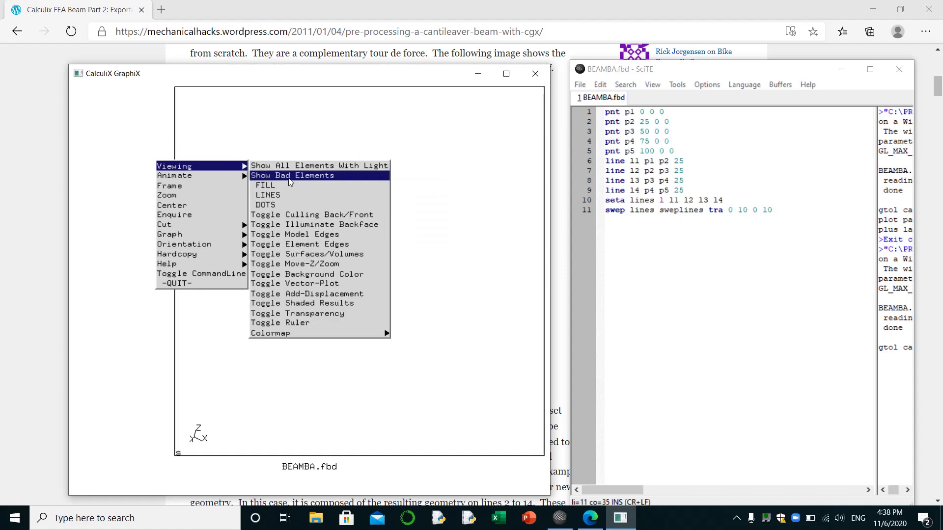
left_click(302, 194)
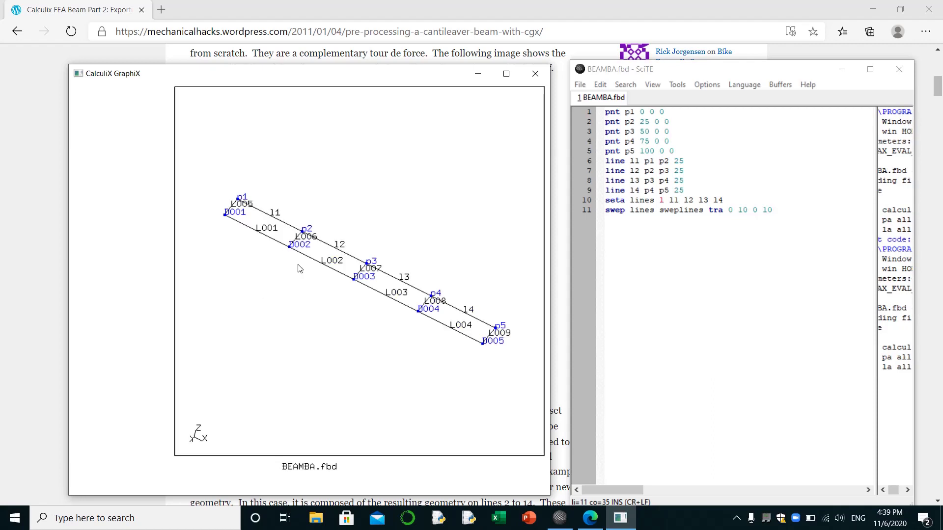
Inspect the swept lines from several angles with the output pane widened, and orient the model with "rot -z"
left_click_drag(262, 224, 420, 268)
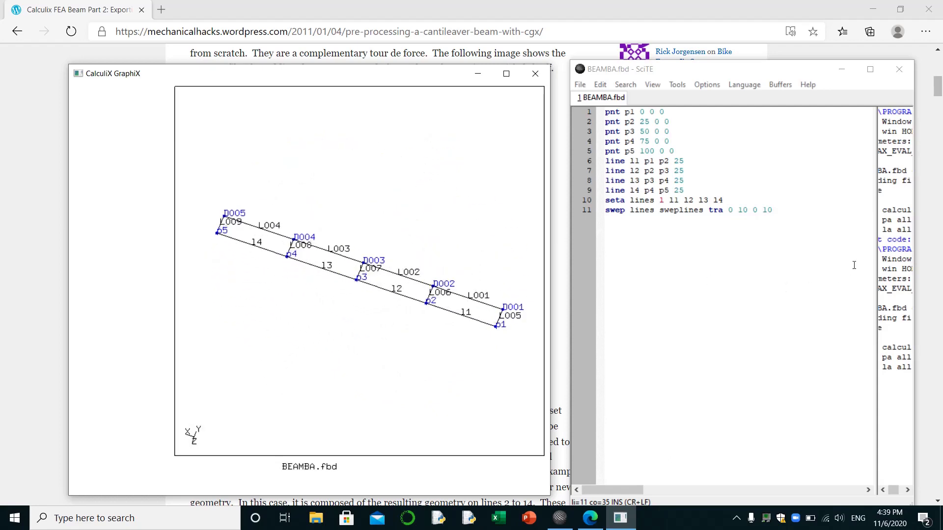
left_click_drag(875, 240, 756, 241)
left_click_drag(372, 278, 353, 317)
left_click_drag(320, 256, 324, 339)
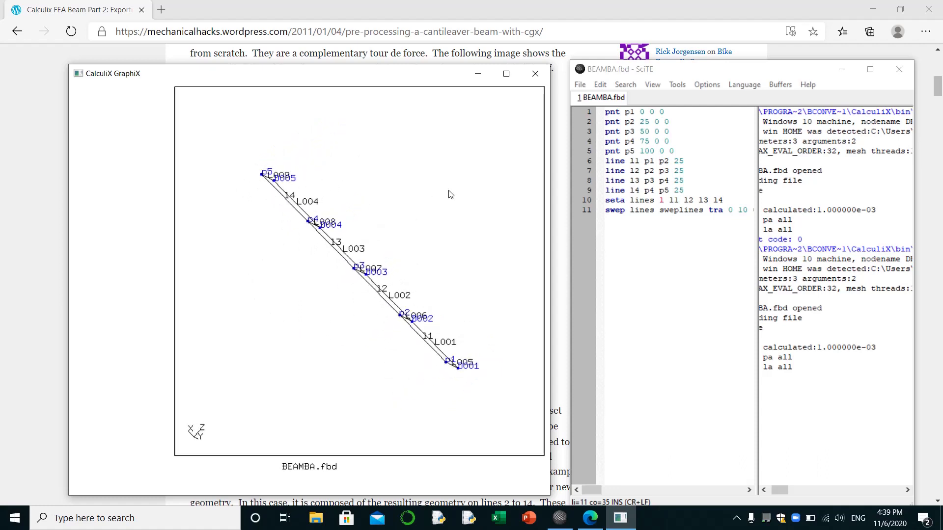
type("rot -z")
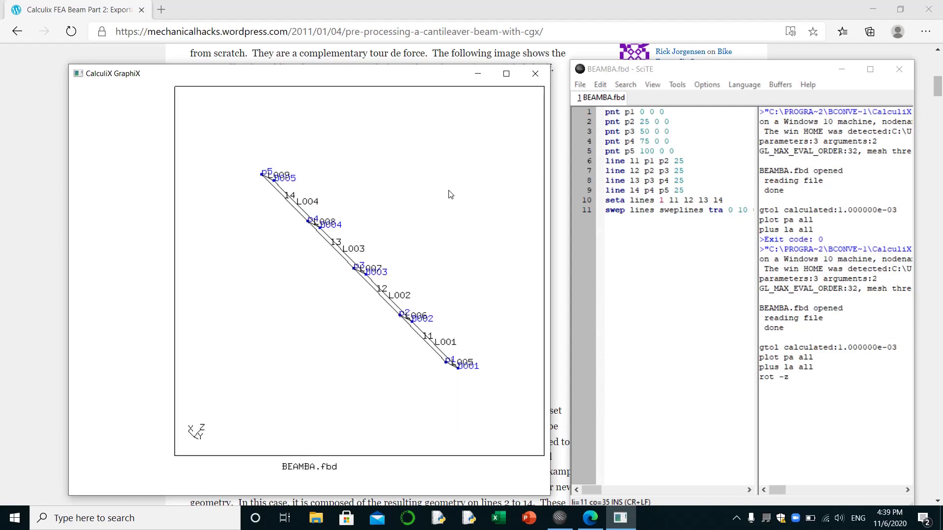
key("Return")
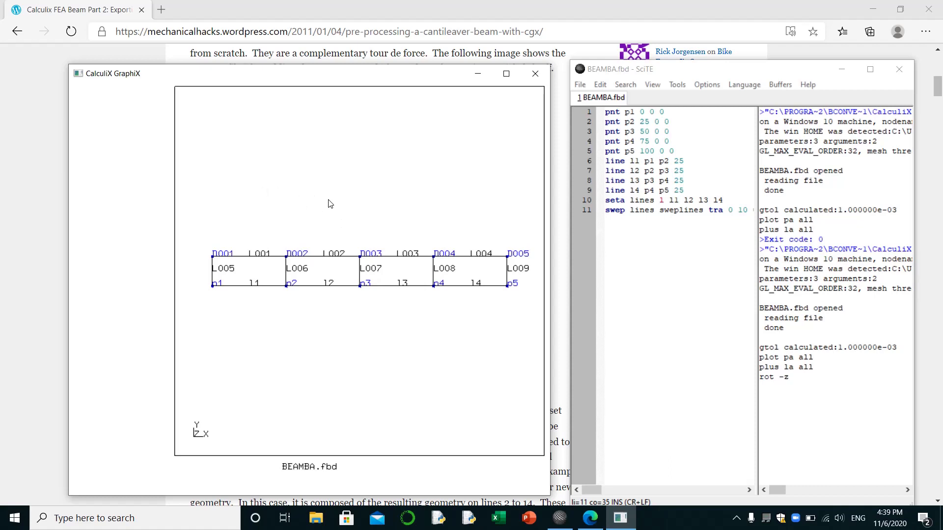
Plot all labelled surfaces with "plot sa all", inspect them from different angles and close the geometry window
type("plus plot sa all")
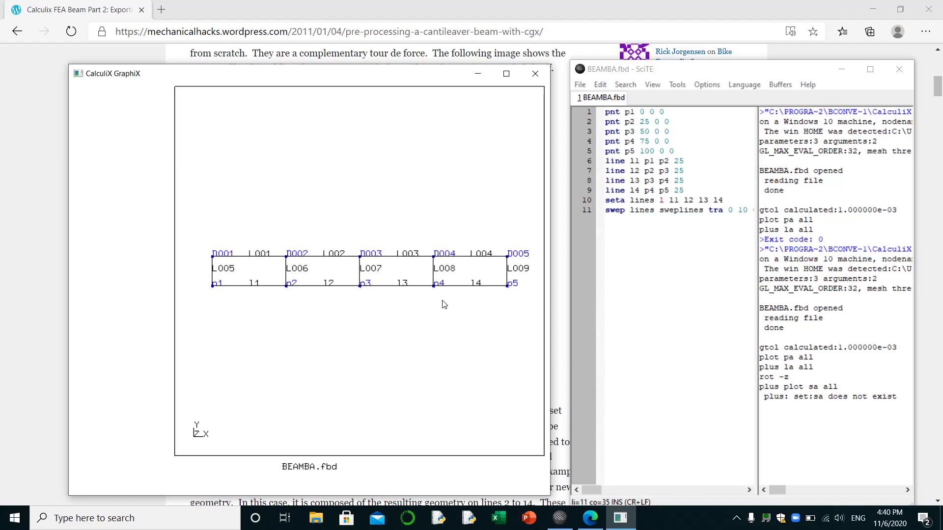
left_click_drag(442, 305, 398, 354)
type("plot sa all")
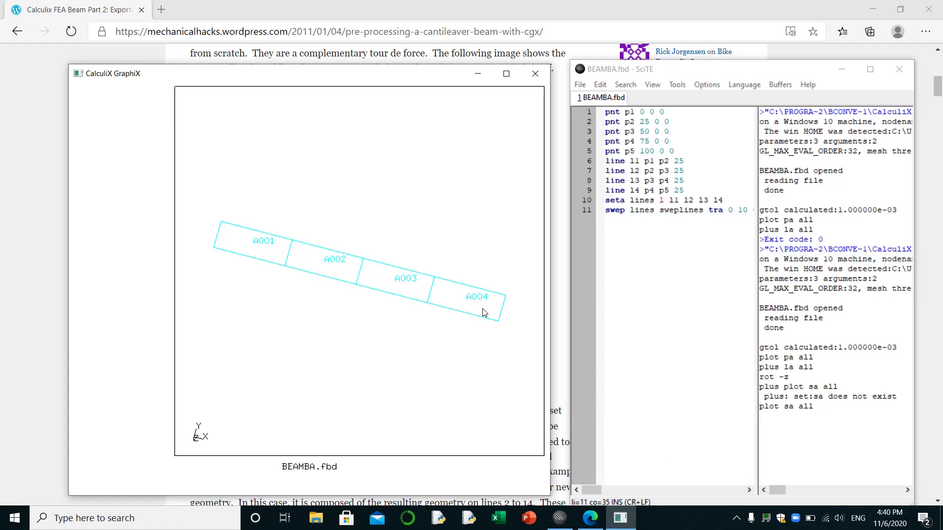
left_click_drag(316, 270, 231, 279)
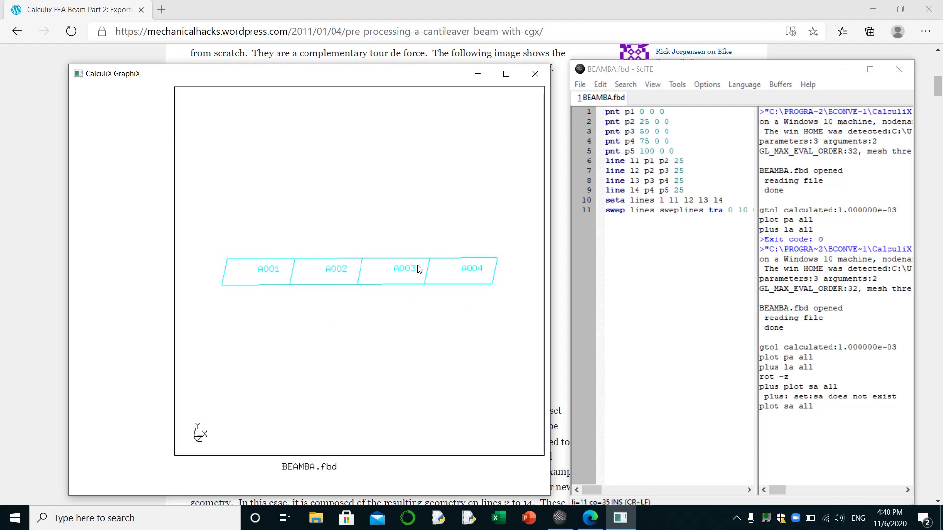
left_click_drag(359, 273, 382, 195)
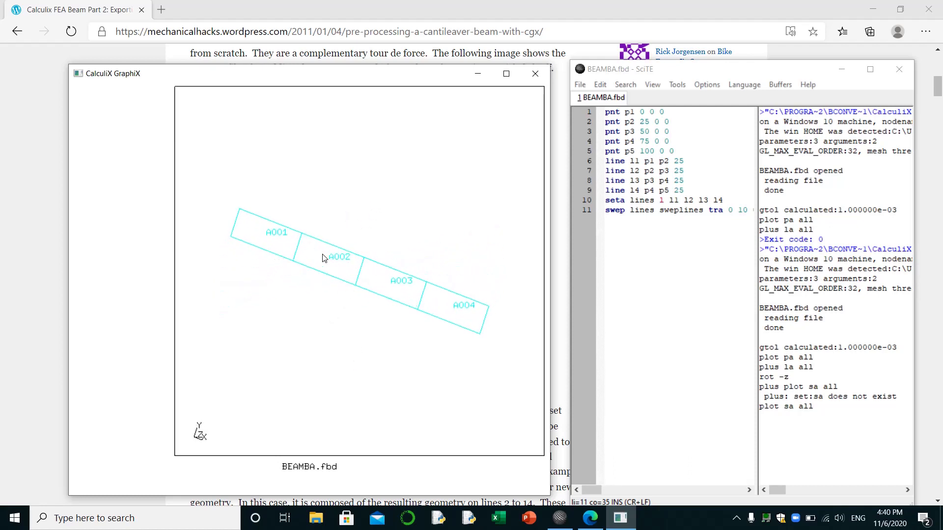
left_click_drag(322, 255, 334, 325)
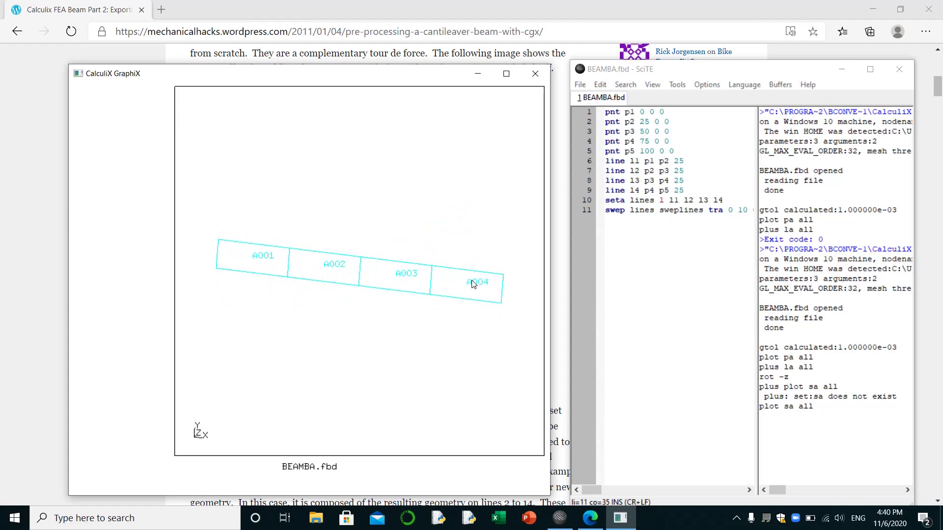
left_click(535, 74)
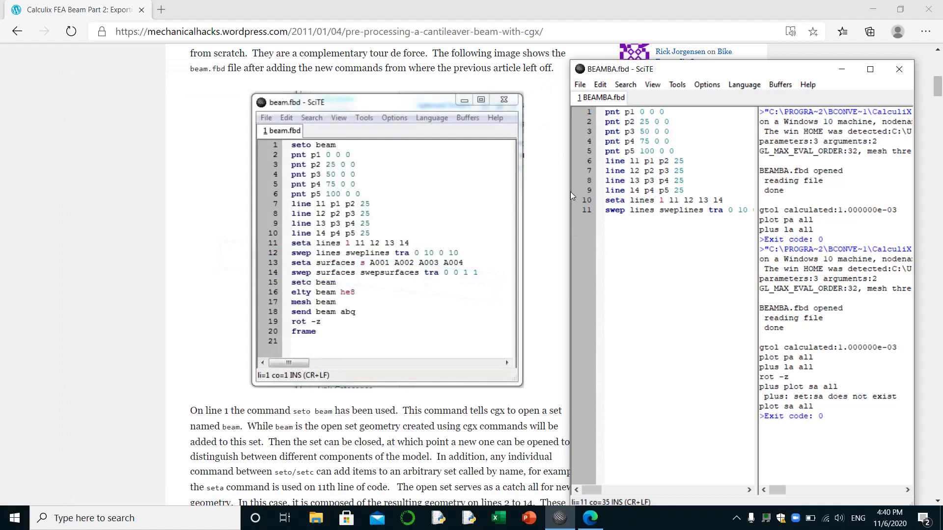
Widen the script editor and add the line "seta surfaces s A001 A002 A003 A004" after the line sweep command
left_click_drag(570, 191, 525, 192)
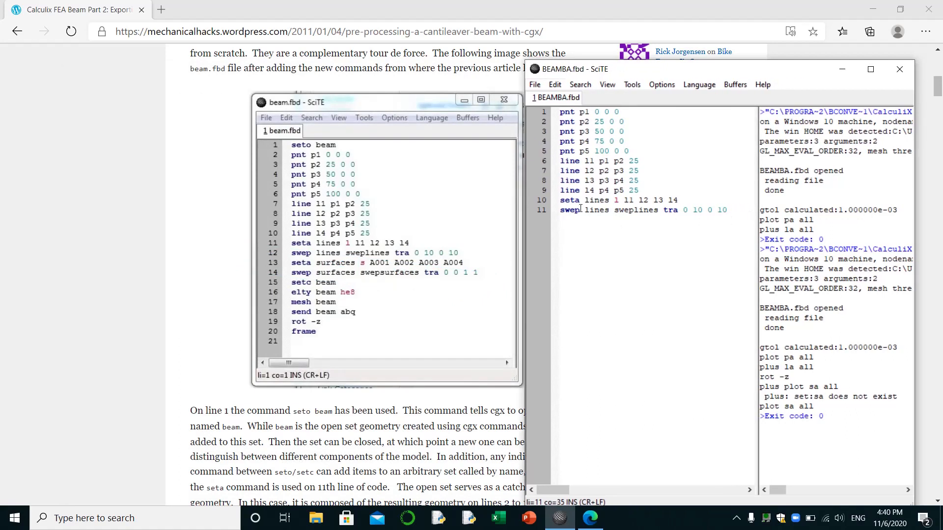
key("Return")
type("seta surfaces s A001 A002")
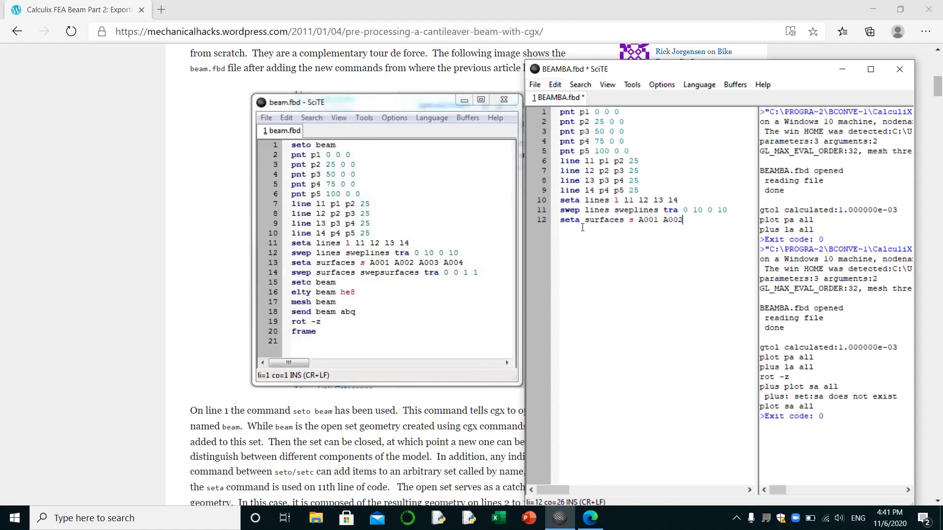
type(" A003 A004")
key("Return")
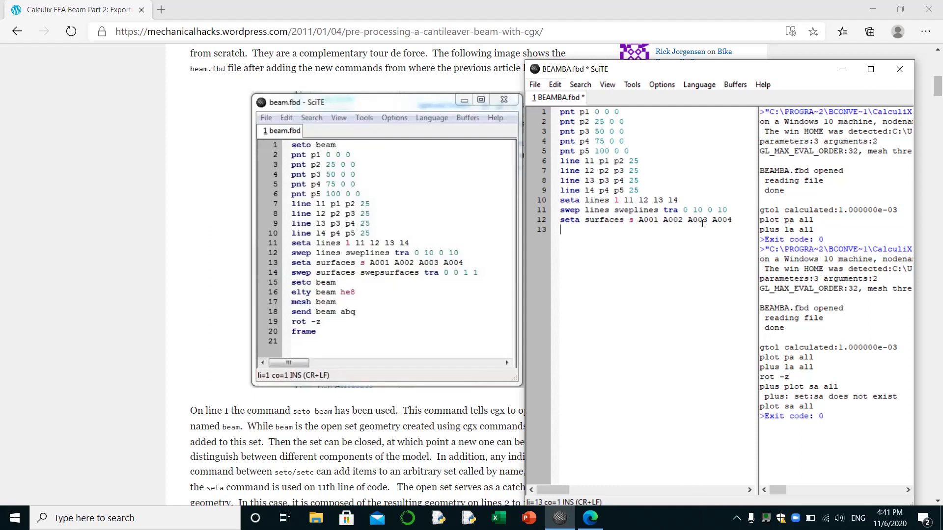
Add the surface sweep command "swep surfaces swepsurfaces tra 0 0 1 1" on line 13
type("SWEP")
key("BackSpace")
key("BackSpace")
key("BackSpace")
key("BackSpace")
key("BackSpace")
type("swep")
type("surfaces")
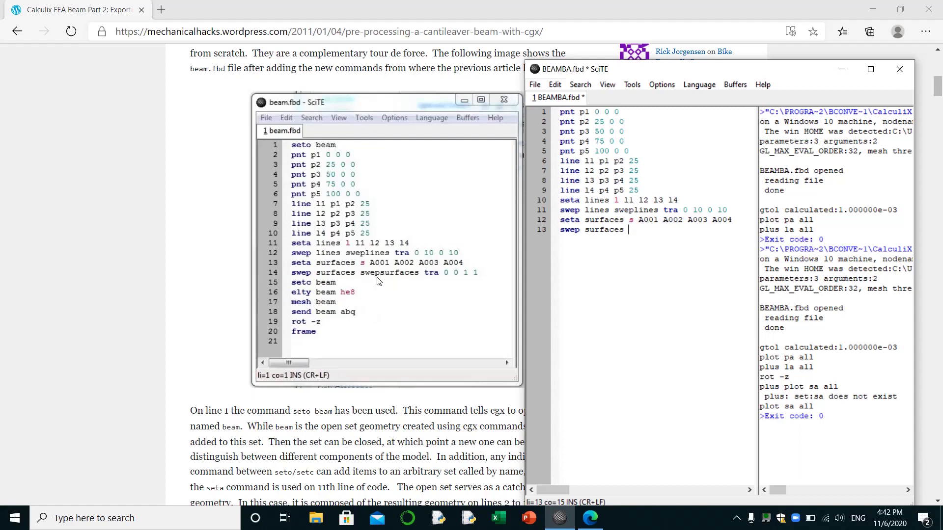
type("swepsurfaces")
type("tra")
double_click(760, 182)
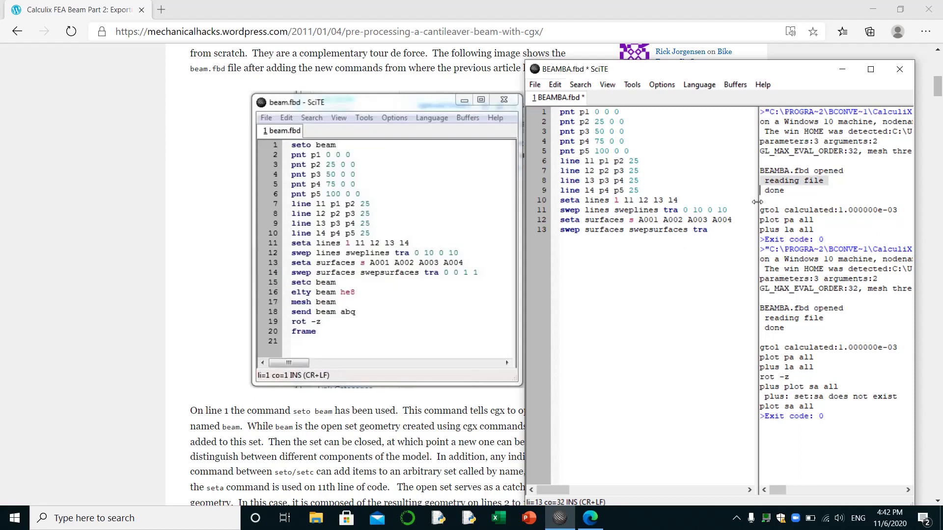
left_click_drag(758, 204, 821, 206)
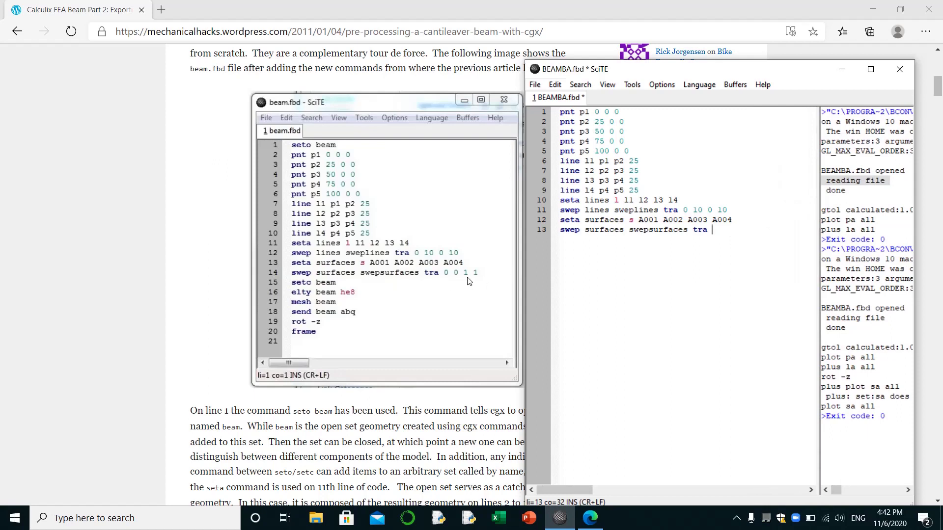
type("0 0 1")
type("1")
key("Return")
Save BEAMBA.fbd and run Pre Process again to load the updated geometry
left_click(541, 85)
left_click(566, 169)
left_click(631, 85)
left_click(647, 99)
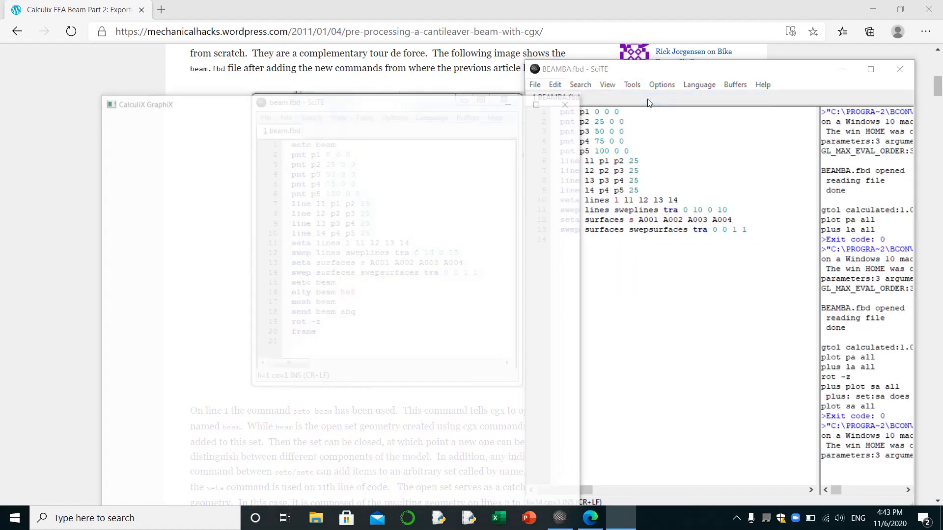
left_click_drag(399, 105, 381, 74)
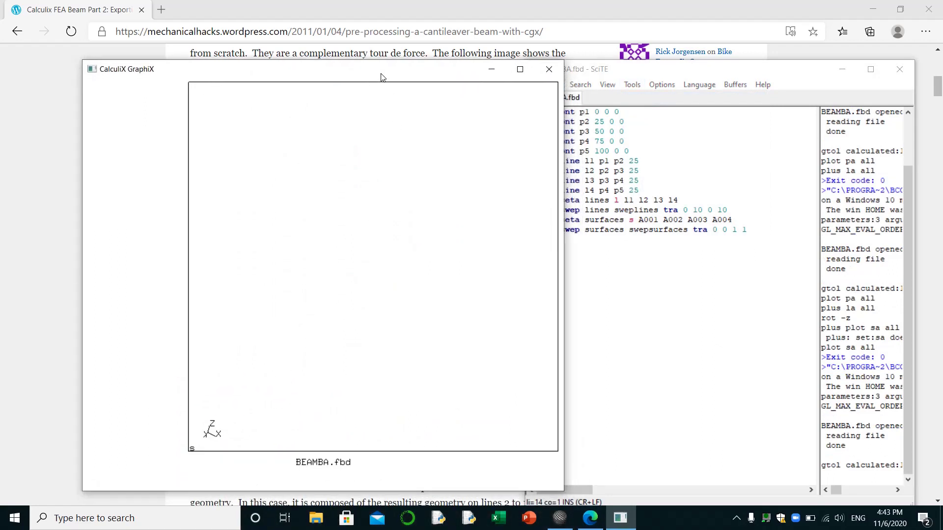
Plot all labelled points with "plot pa all" and overlay all labelled lines with "plus la all"
type("plot all")
key("Return")
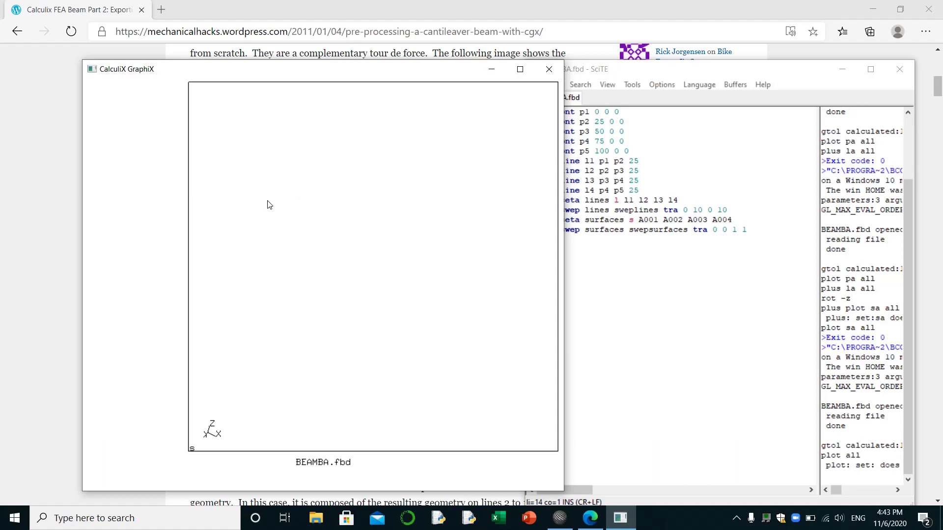
type("plot pa all")
key("Return")
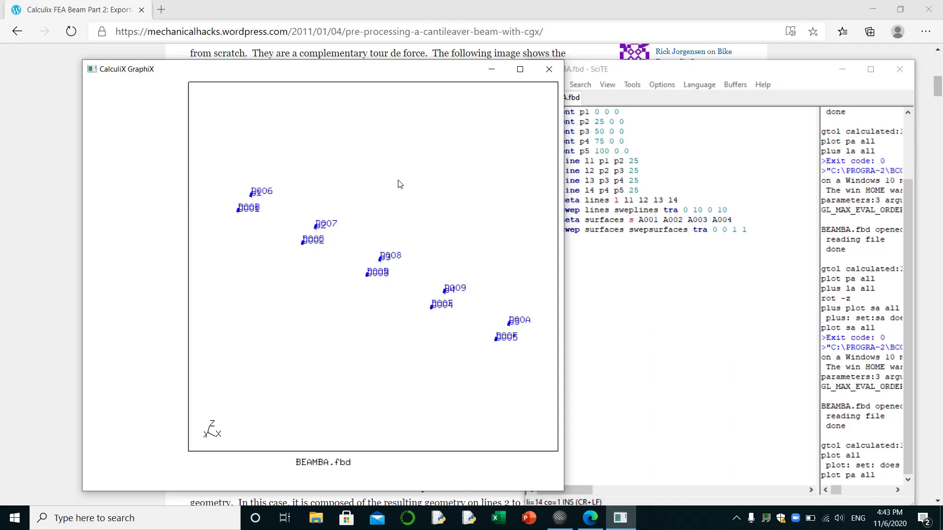
type("plus")
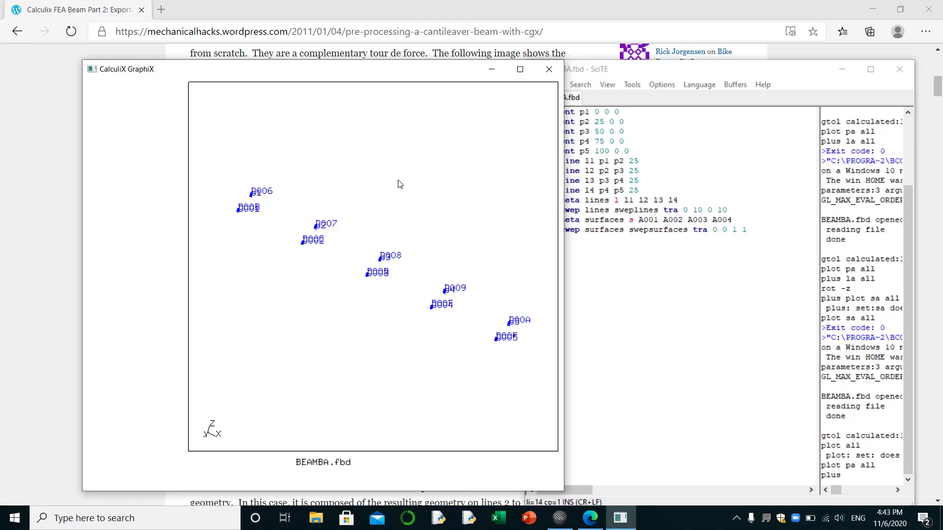
type(" la all")
key("Return")
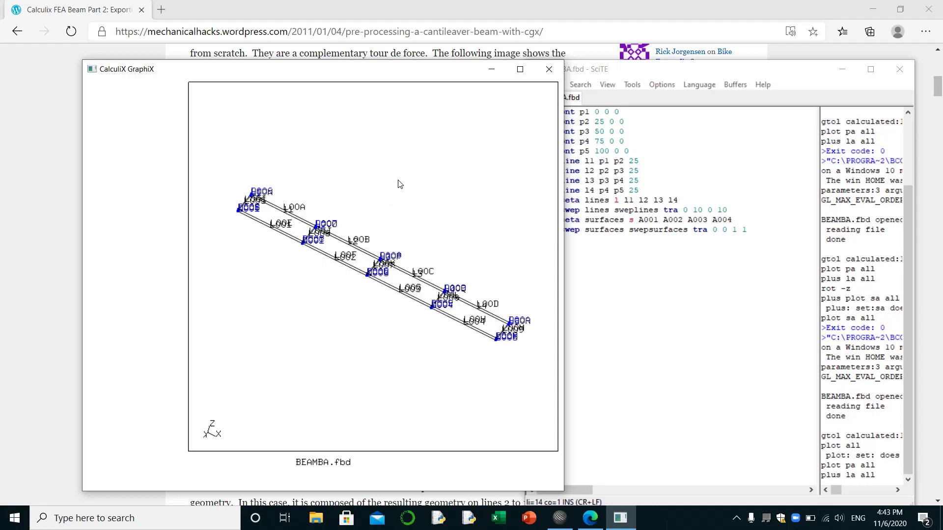
Overlay all labelled surfaces with "plus sa all" and examine the swept beam from several angles
type("plus sa all")
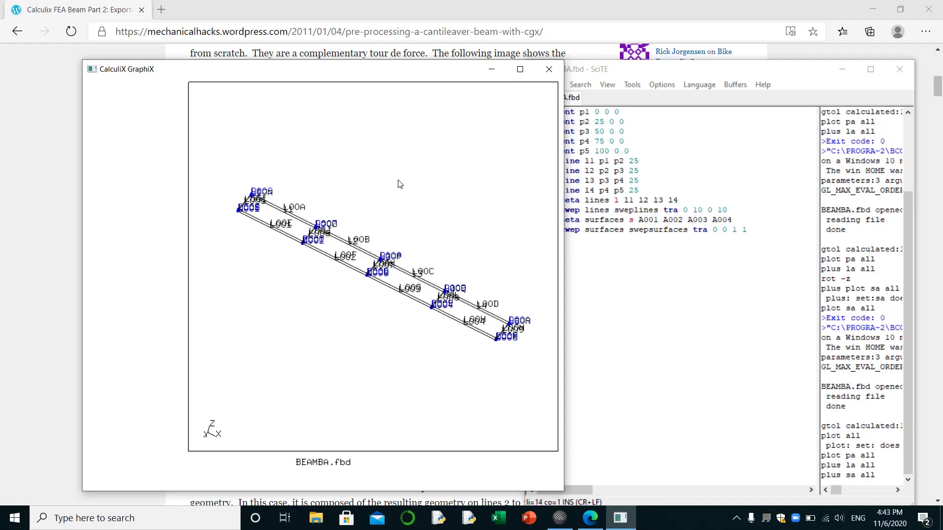
key("Return")
left_click_drag(415, 259, 347, 351)
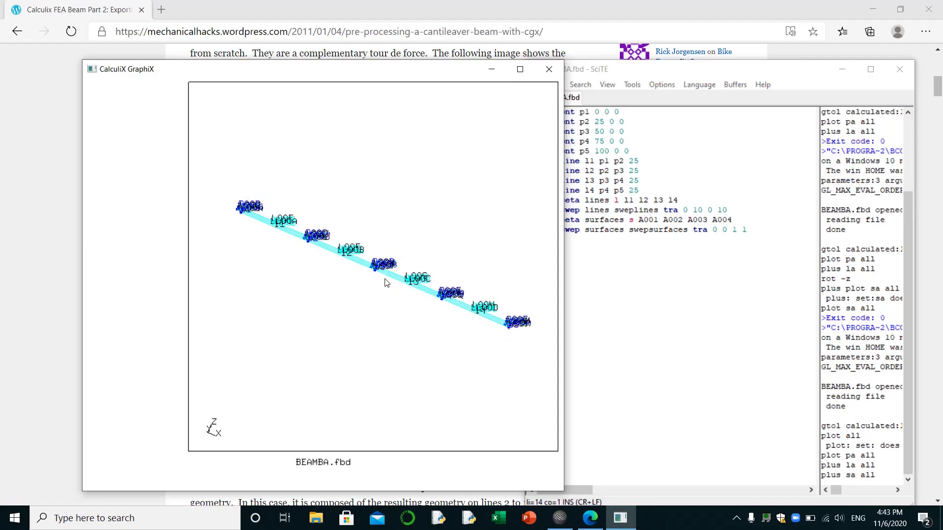
mouse_move(386, 282)
left_mouse_down()
mouse_move(337, 385)
mouse_move(375, 270)
left_mouse_up()
left_click_drag(423, 399, 440, 372)
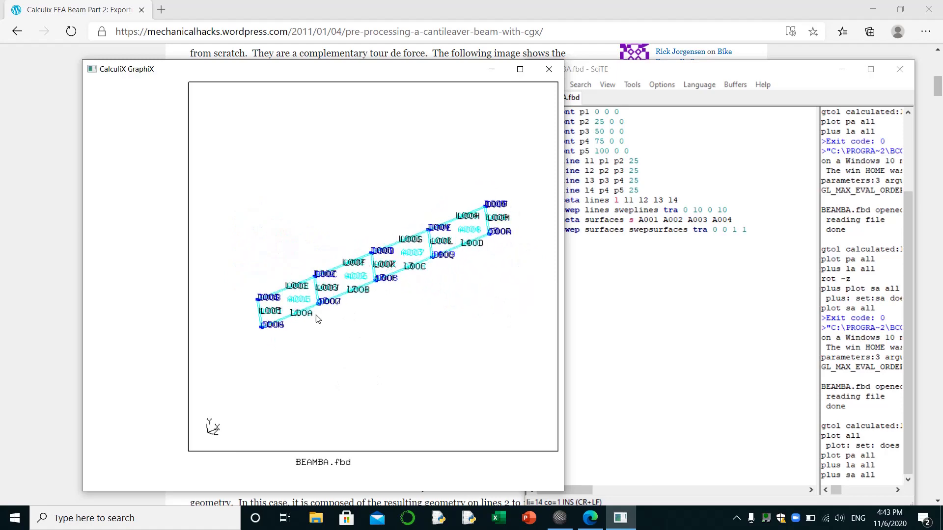
left_click_drag(306, 309, 445, 344)
left_click_drag(362, 301, 430, 321)
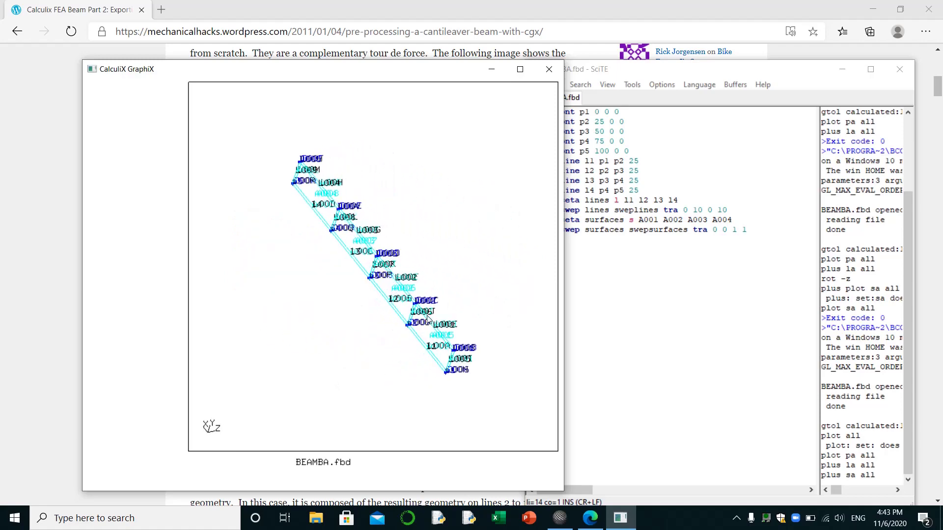
left_click_drag(457, 272, 505, 179)
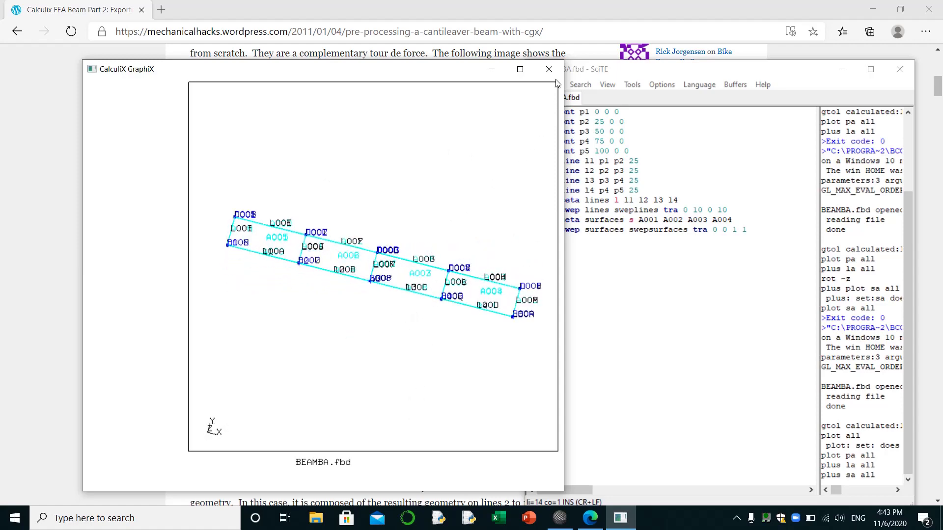
Uncover the script editor, insert "seto beam" as the first line of BEAMBA.fbd and add "setc beam" on line 15
left_click_drag(431, 74, 449, 433)
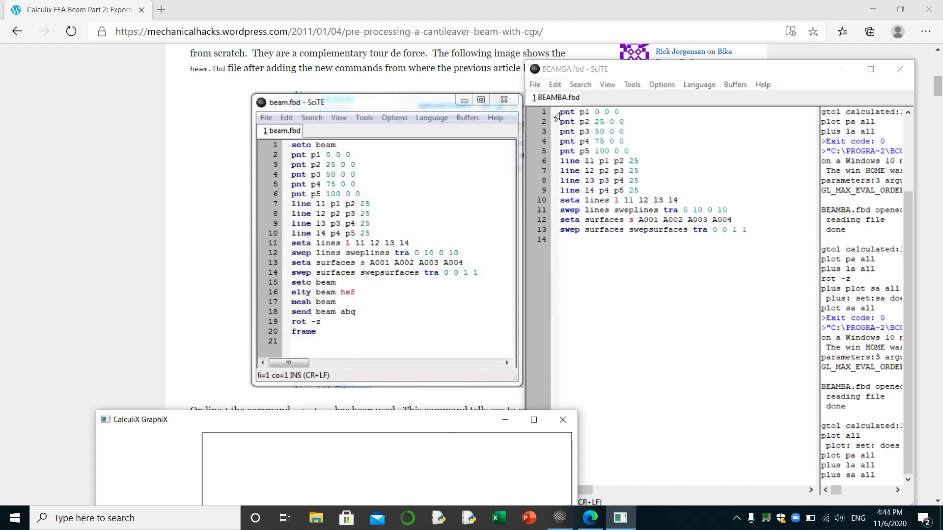
left_click_drag(560, 113, 757, 231)
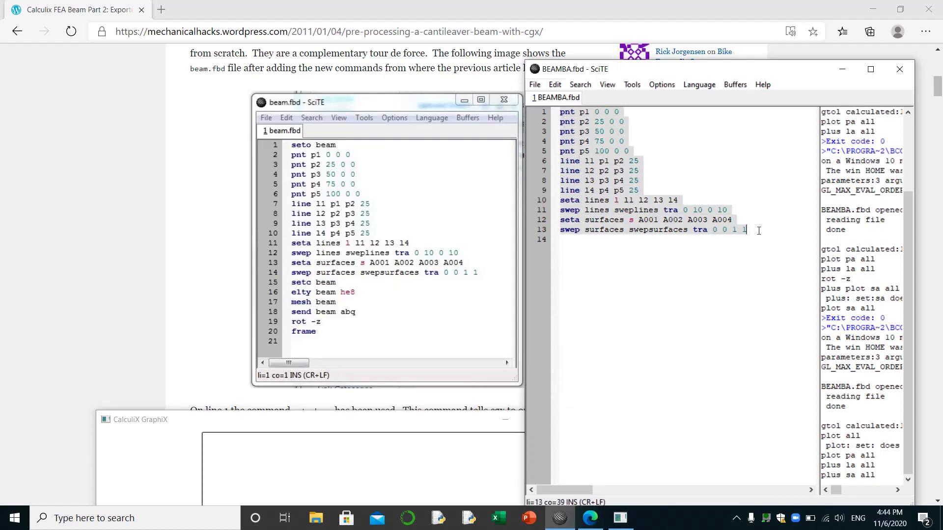
left_click(560, 115)
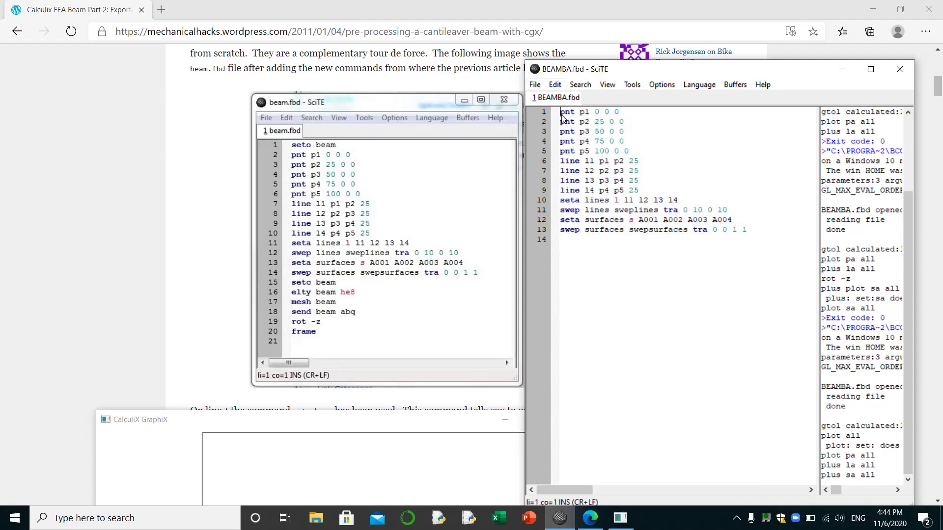
key("Return")
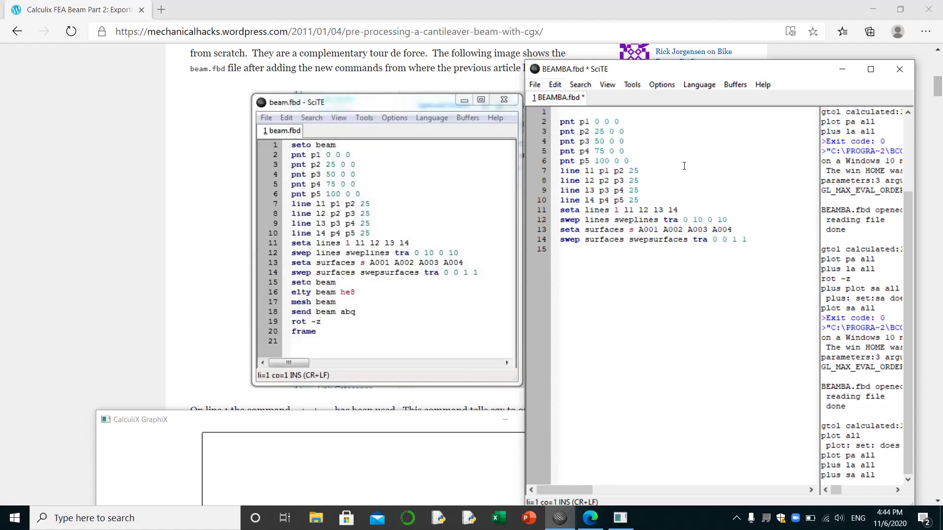
type("seto beam")
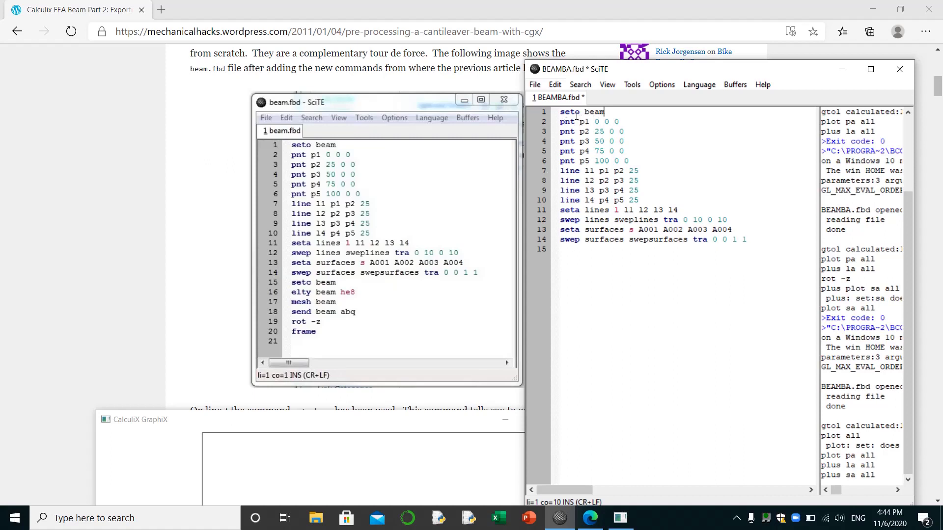
left_click(565, 256)
type("setc beam")
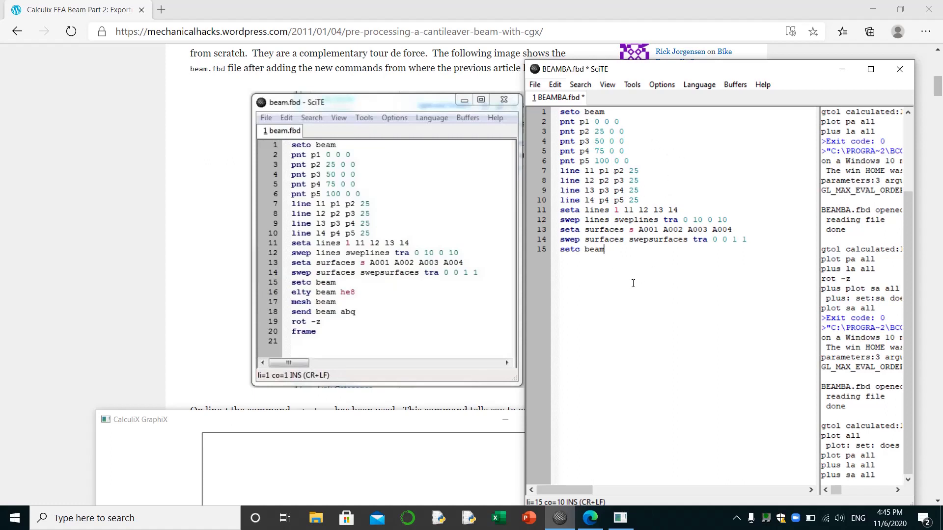
Close the CalculiX GraphiX window and save the edited BEAMBA.fbd script
left_click_drag(450, 425, 429, 176)
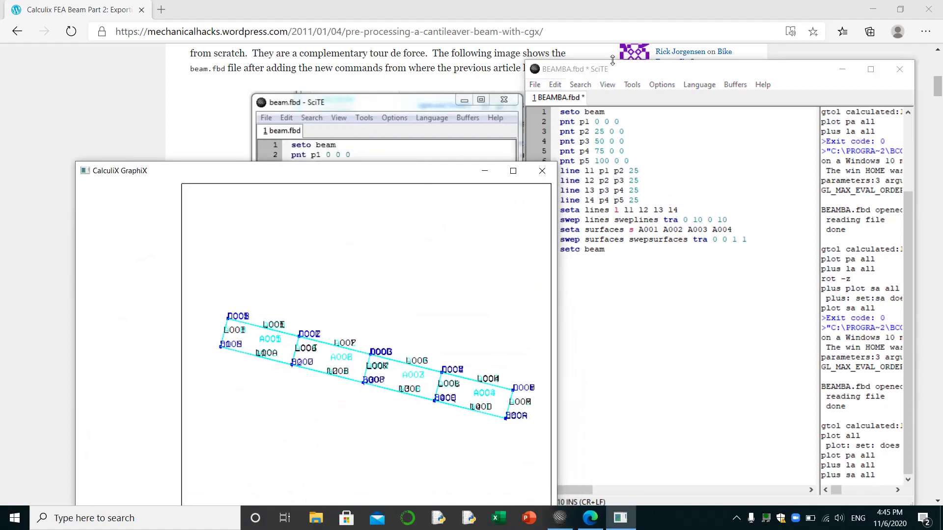
left_click(546, 174)
left_click(540, 86)
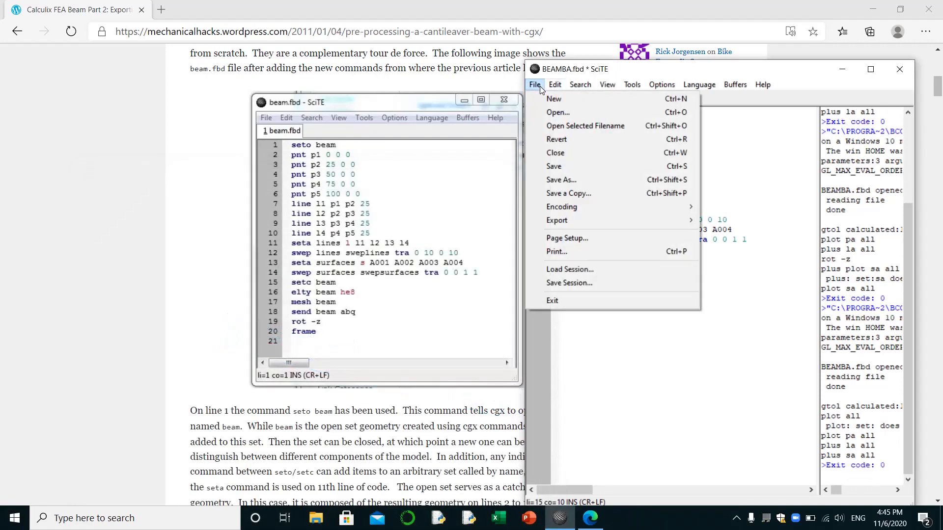
left_click(566, 162)
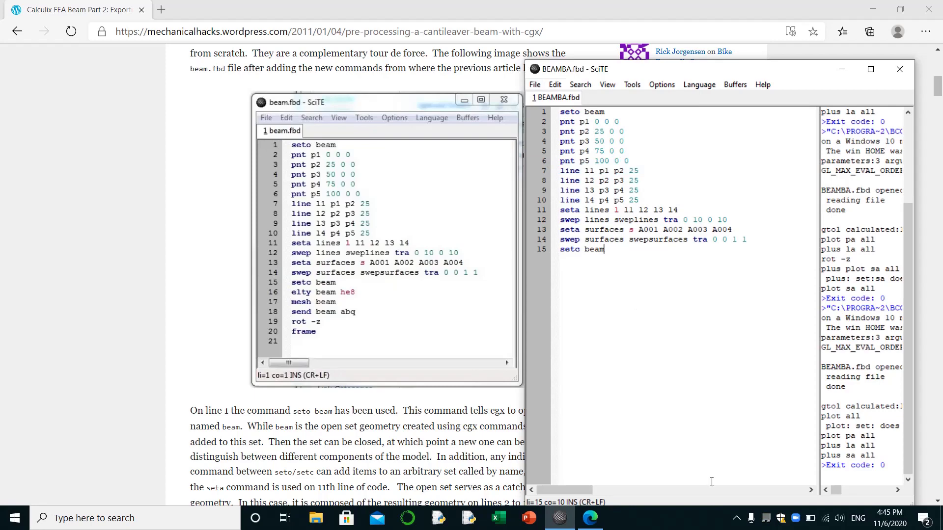
left_click(736, 518)
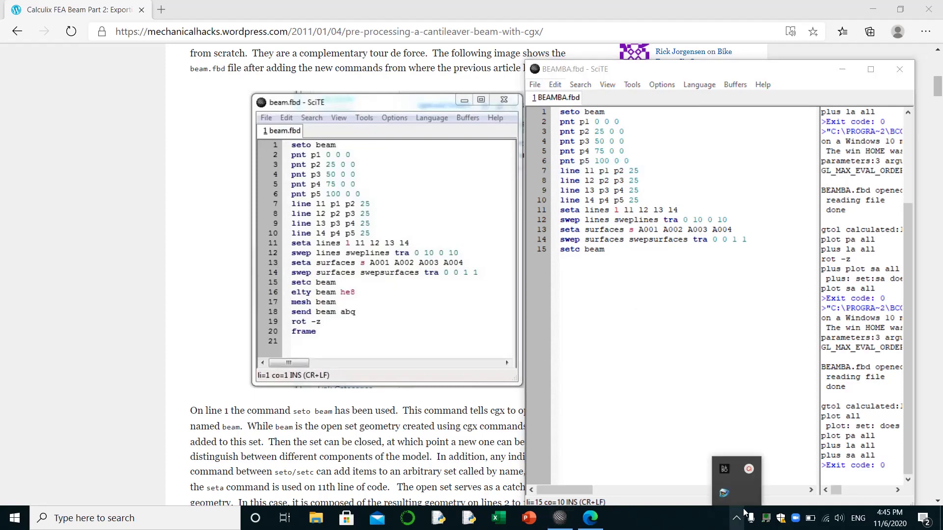
left_click(750, 469)
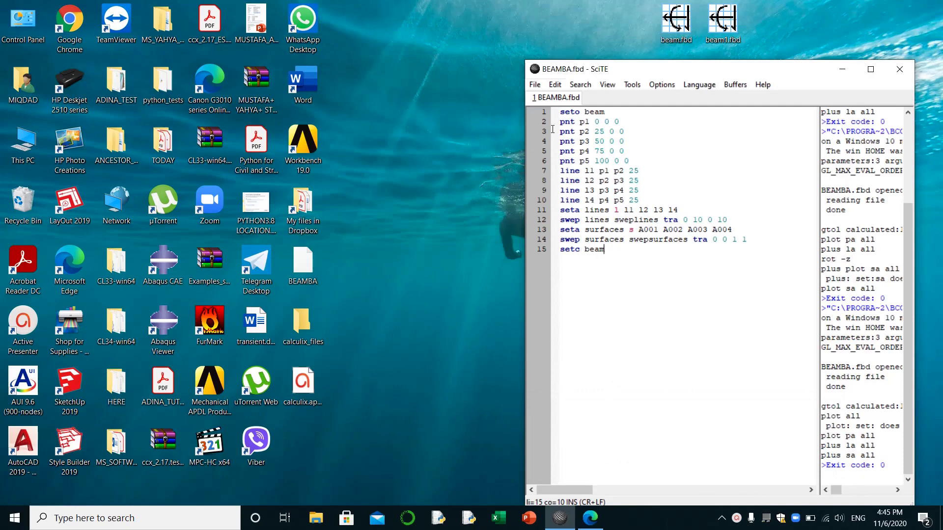
Run Pre Process to load the saved script in the graphics viewer
left_click(537, 84)
mouse_move(632, 85)
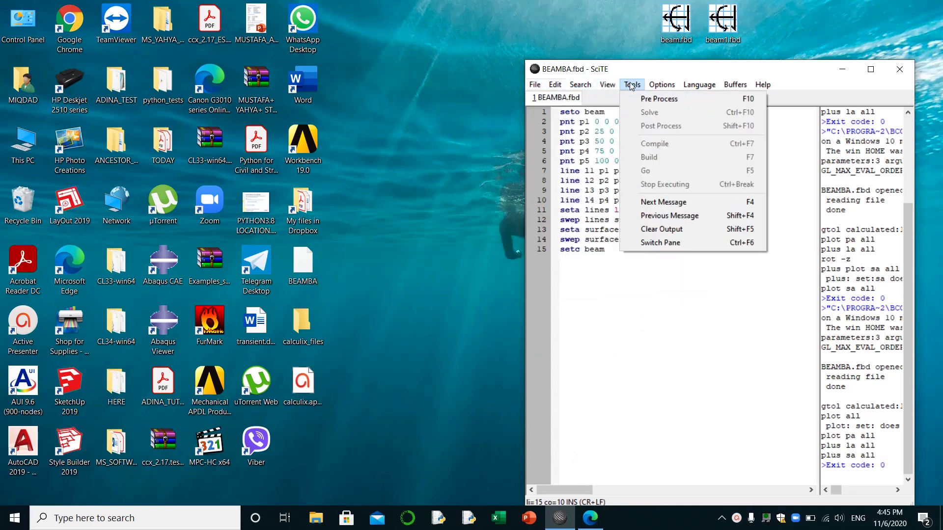
left_click(648, 100)
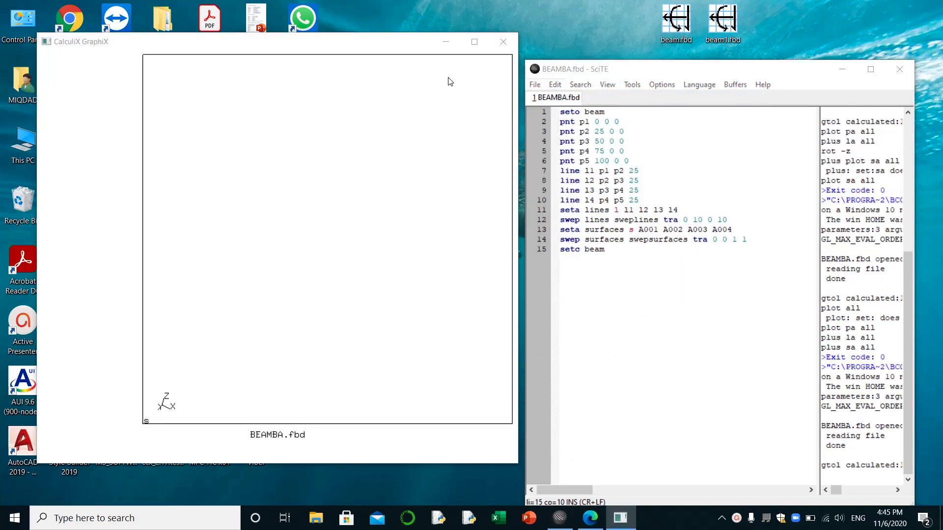
Try the LINES display mode and the model edges toggle in the empty viewer, and close its window
left_click(100, 122)
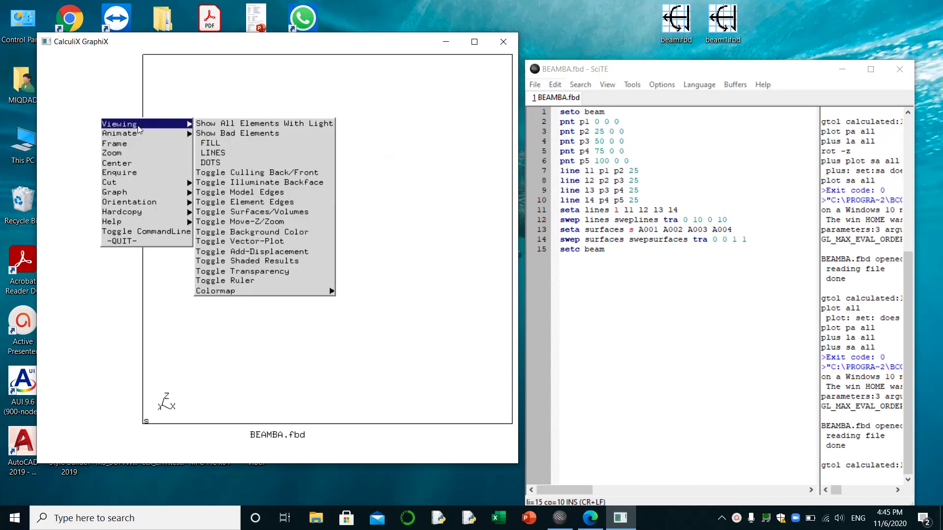
left_click(242, 151)
left_click(99, 153)
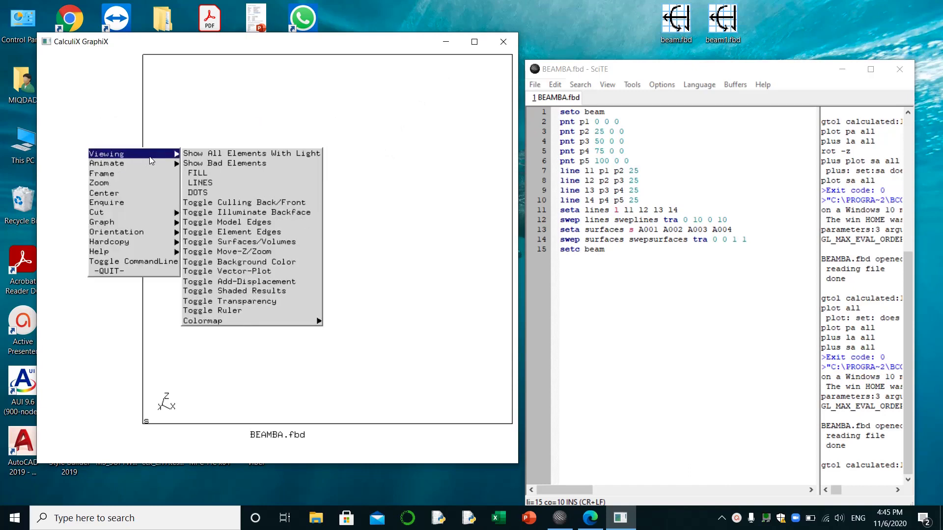
mouse_move(173, 168)
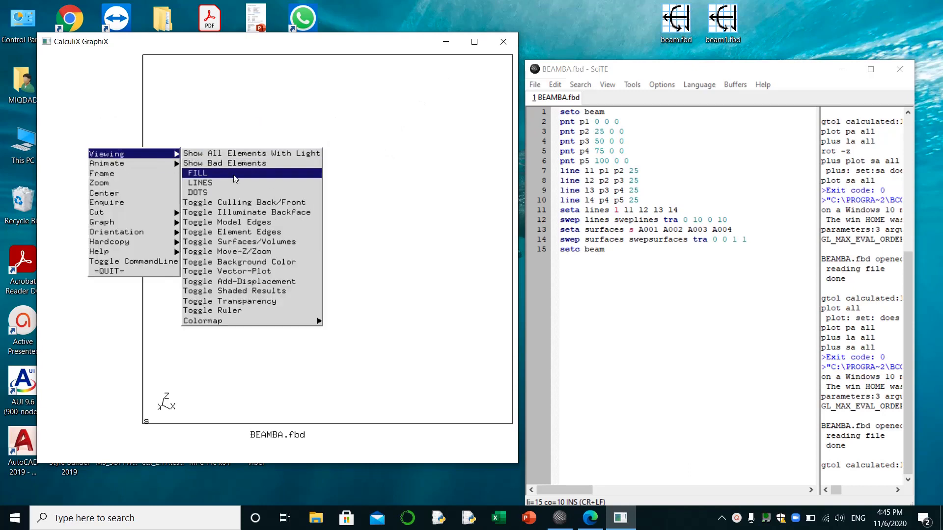
left_click(277, 222)
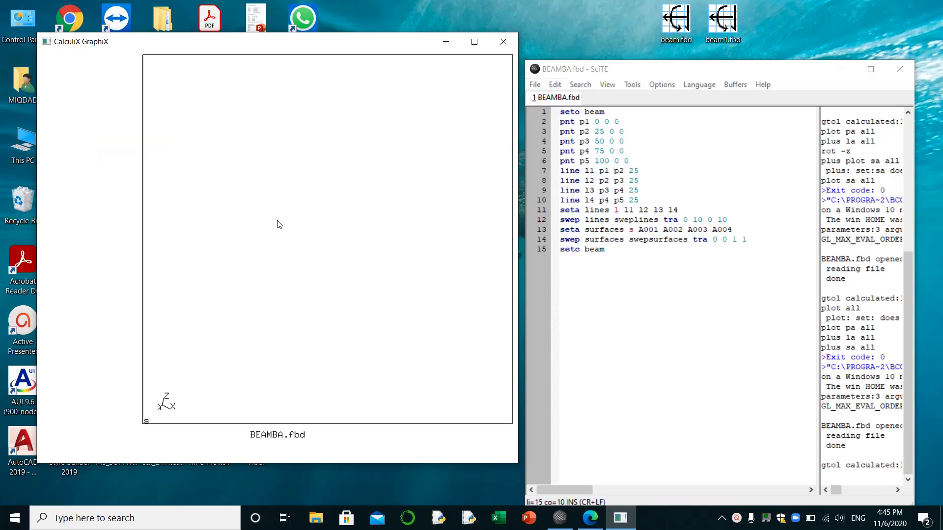
left_click(84, 151)
mouse_move(140, 171)
mouse_move(173, 156)
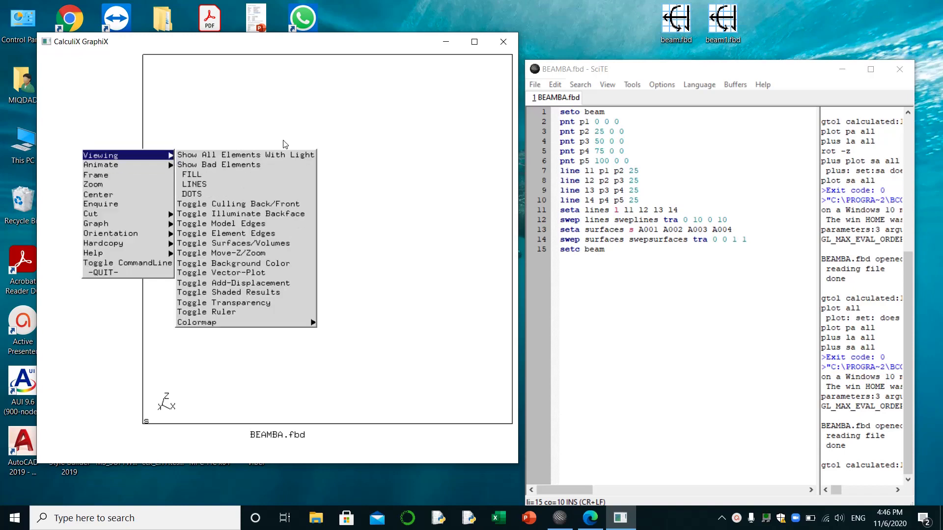
left_click(325, 140)
left_click(503, 41)
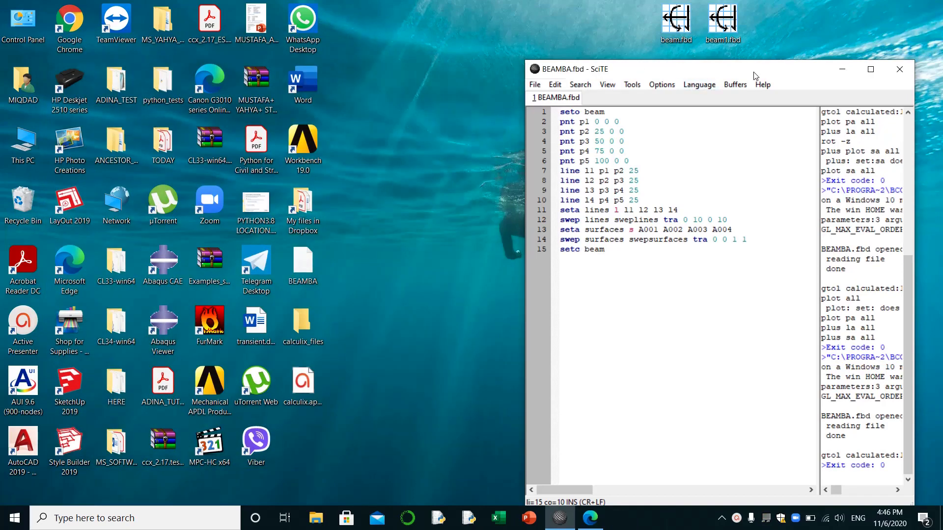
Minimize the script editor, open the desktop file BEAMBA.fbd in CalculiX GraphiX and move its window clear of the console
left_click(841, 68)
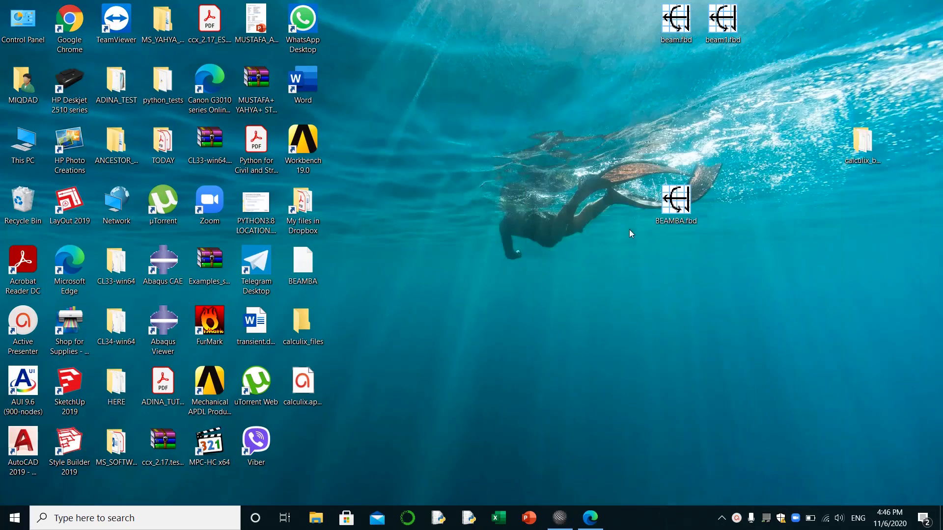
double_click(668, 213)
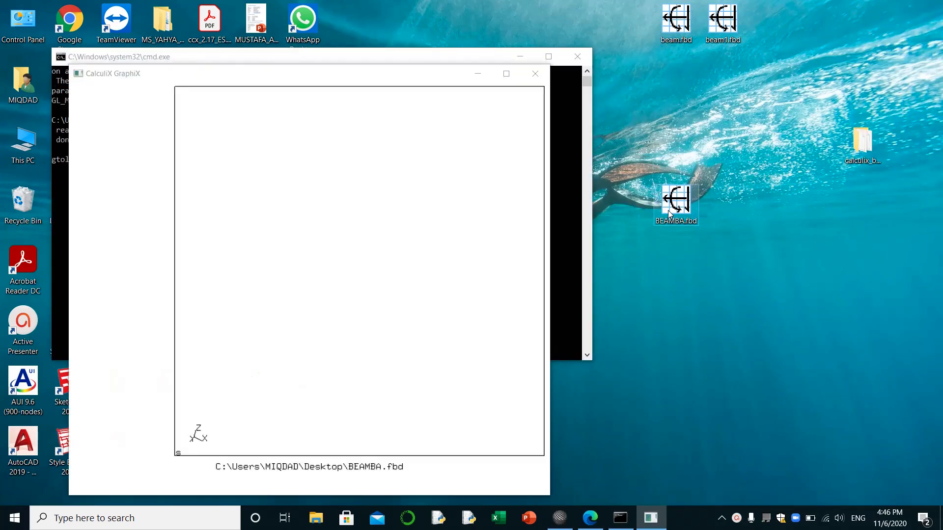
left_click_drag(354, 209, 251, 206)
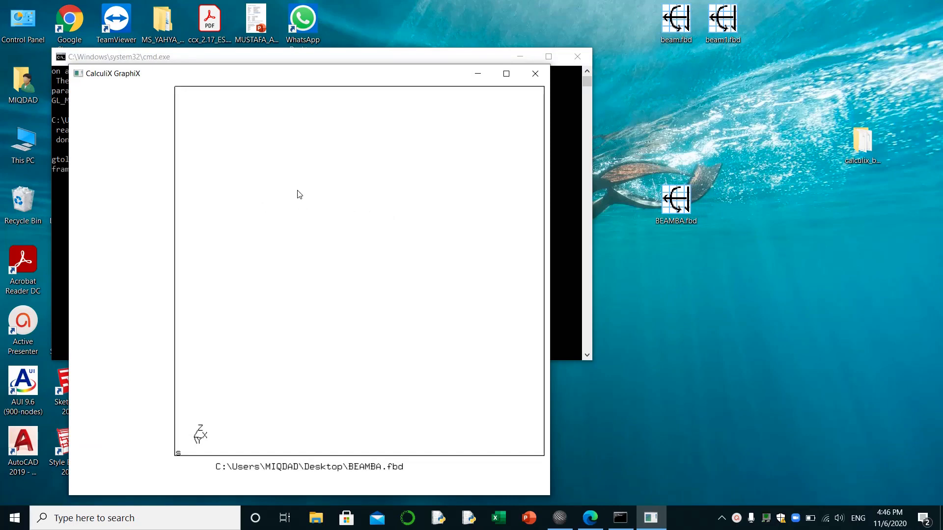
left_click_drag(371, 79, 666, 33)
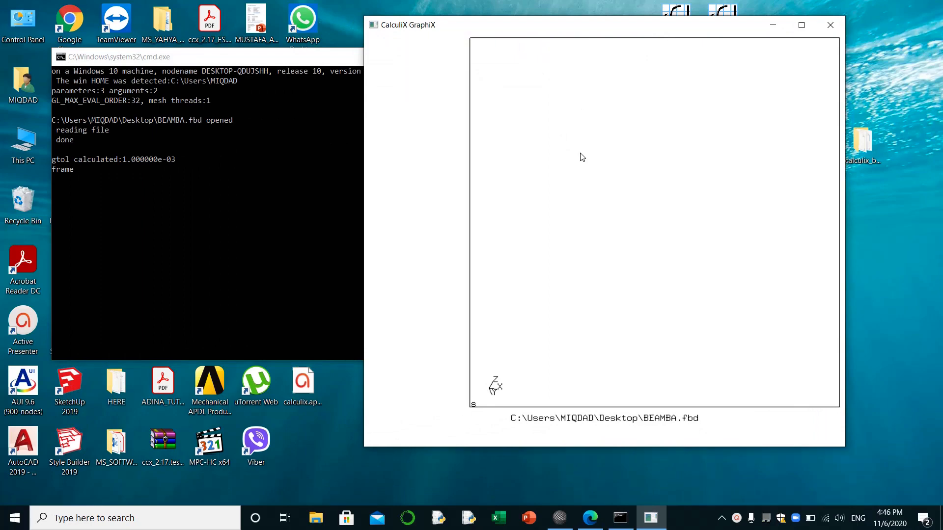
Set the viewer's display mode to FILL and toggle the surfaces/volumes display
left_click(399, 101)
mouse_move(427, 107)
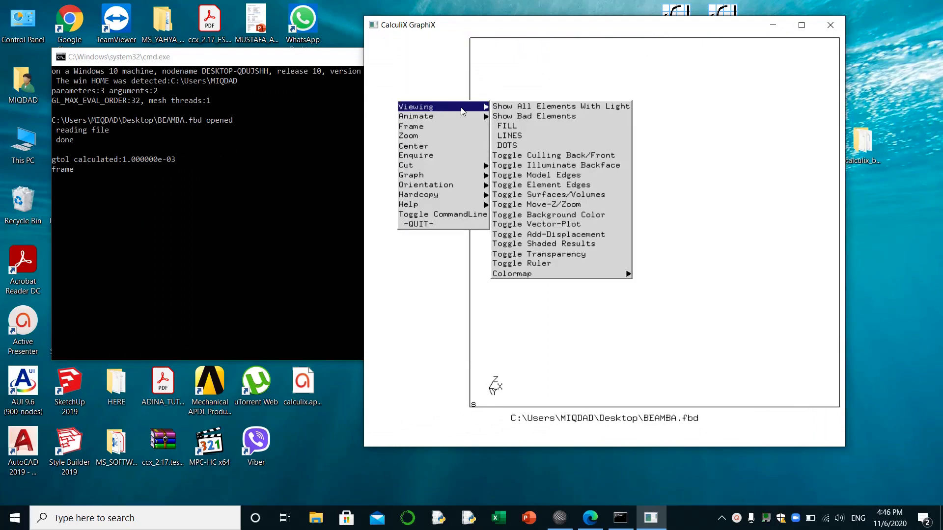
left_click(523, 125)
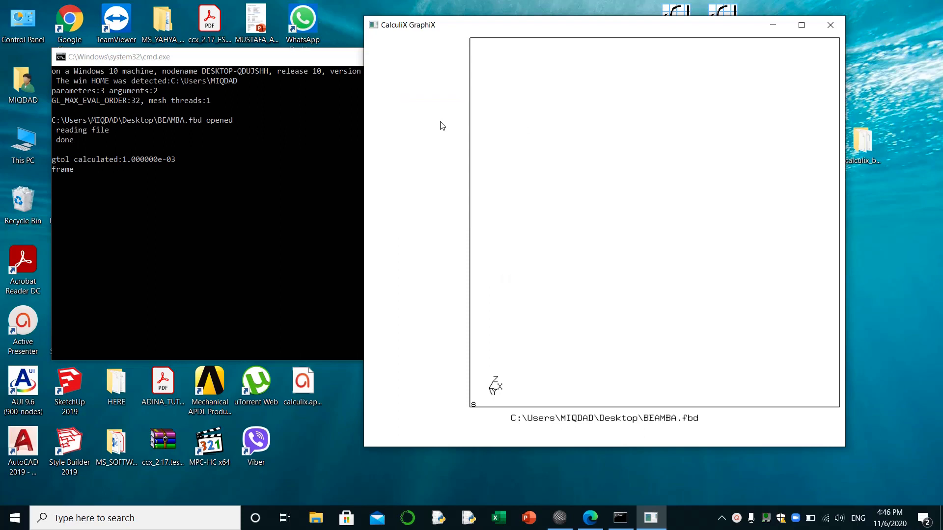
left_click(425, 123)
mouse_move(469, 139)
mouse_move(499, 129)
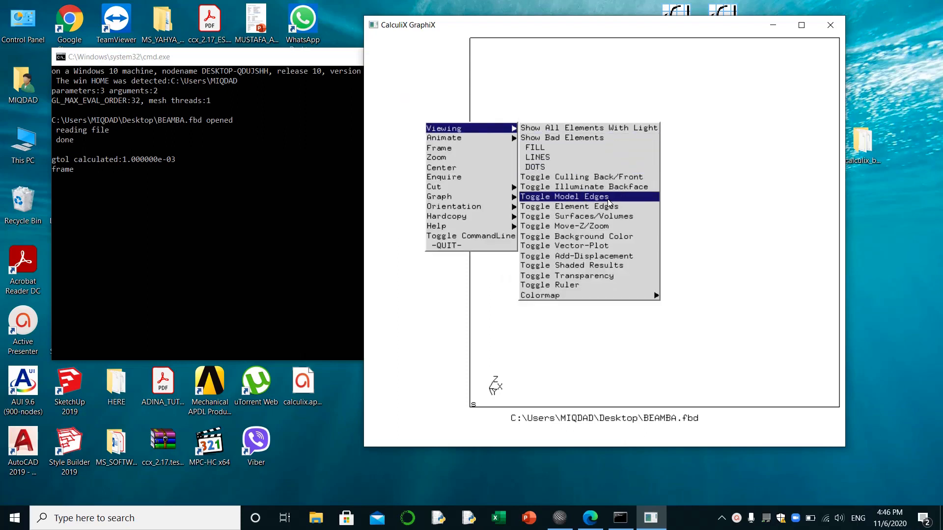
left_click(592, 216)
left_click(418, 161)
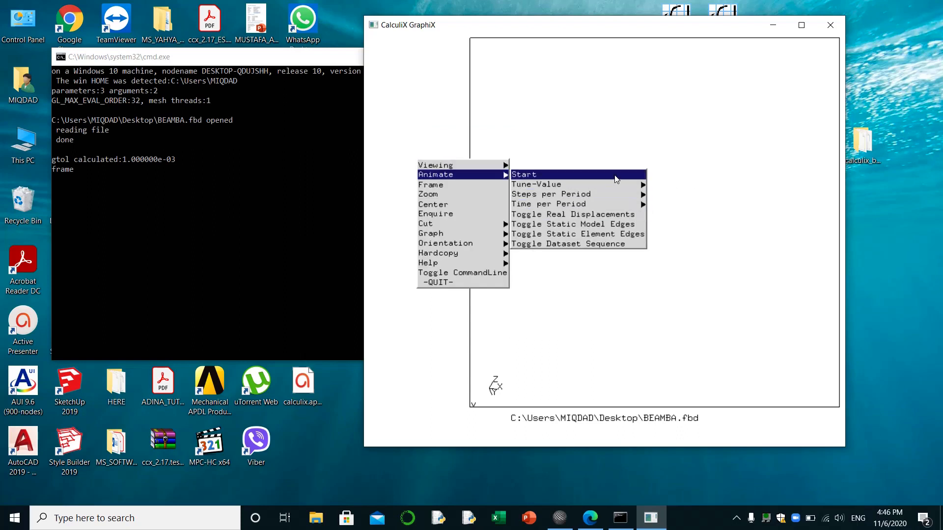
left_click(582, 68)
Plot all labelled surfaces with "plot sa all" and fit the whole beam in view
type("plot sa all")
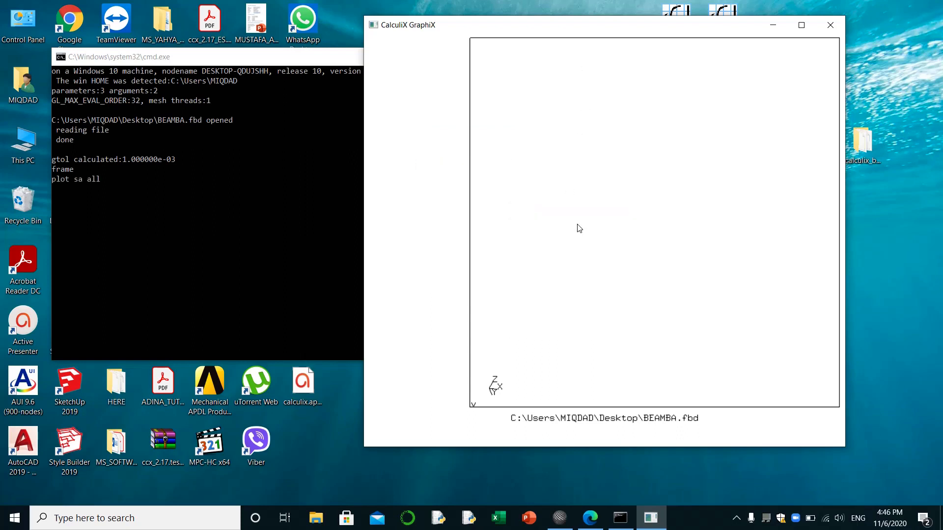
key("Return")
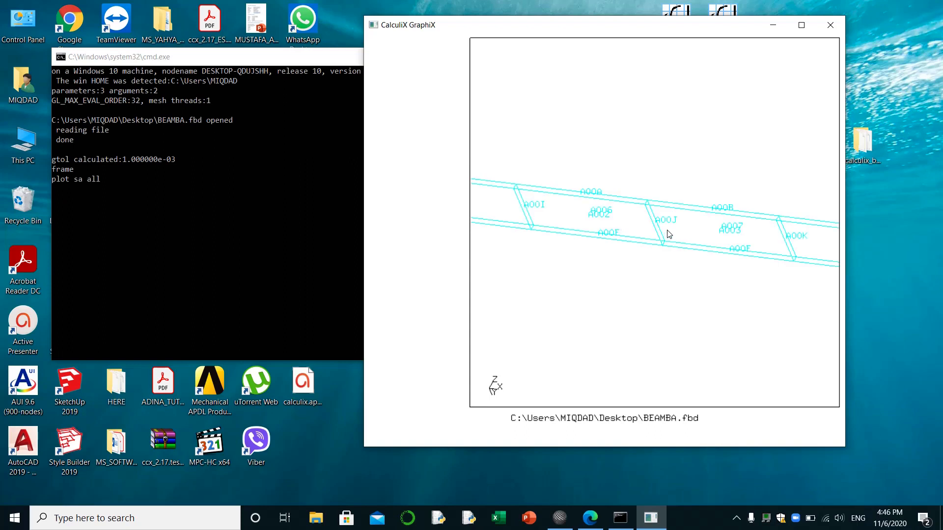
scroll(669, 234, "down", 6)
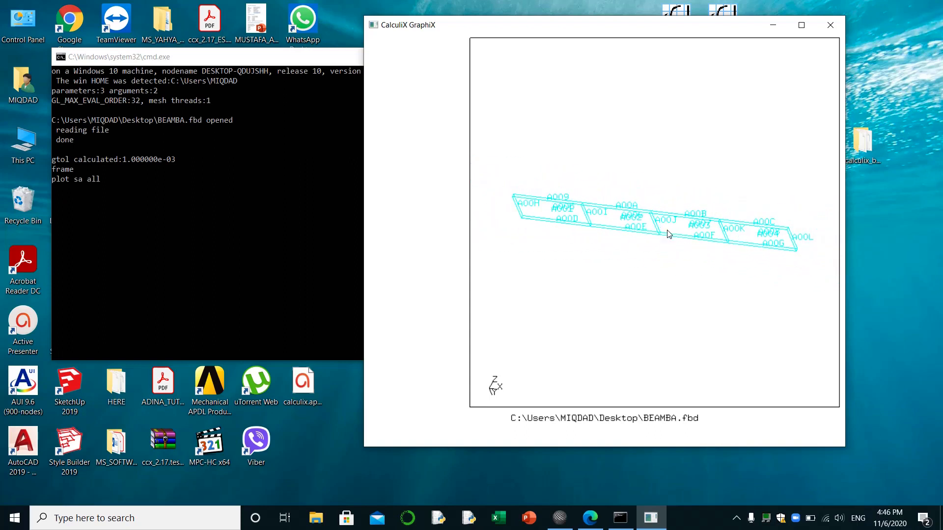
Switch the viewer's background colour to black
left_click_drag(643, 231, 603, 251)
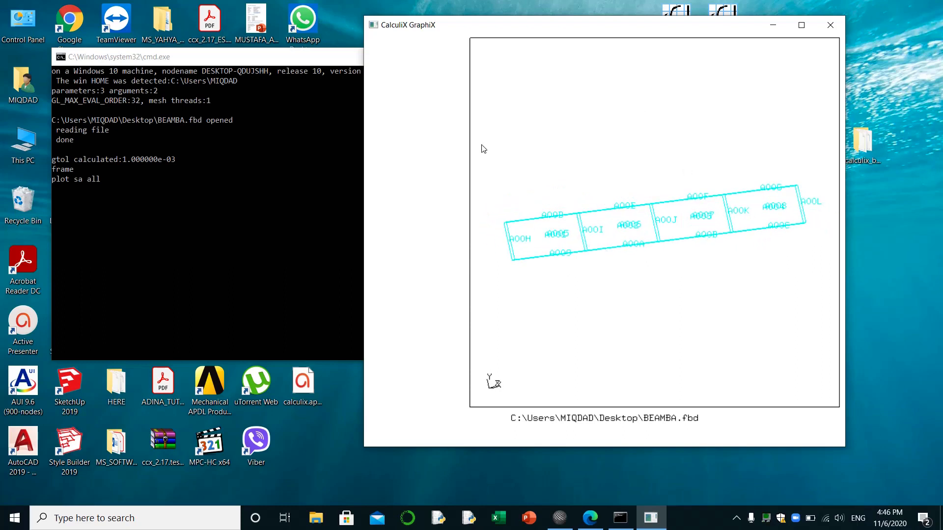
left_click(438, 145)
mouse_move(475, 152)
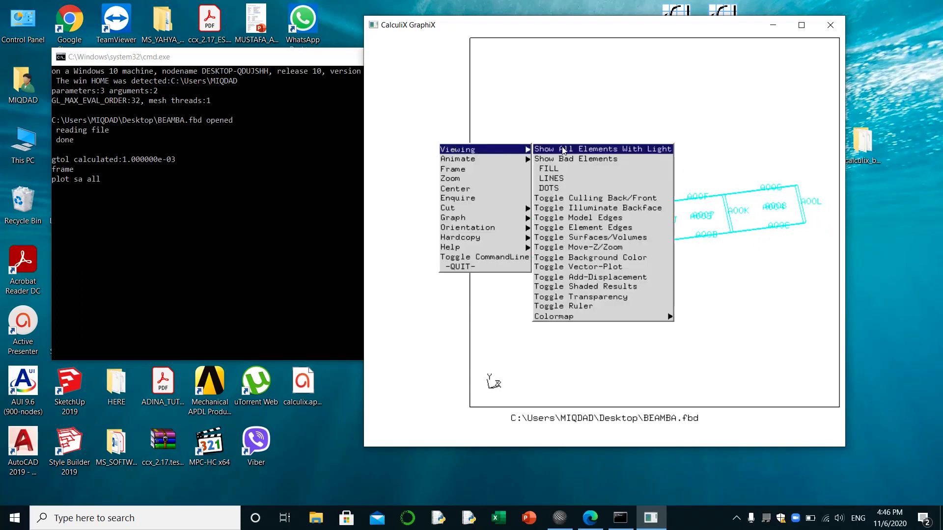
left_click(613, 259)
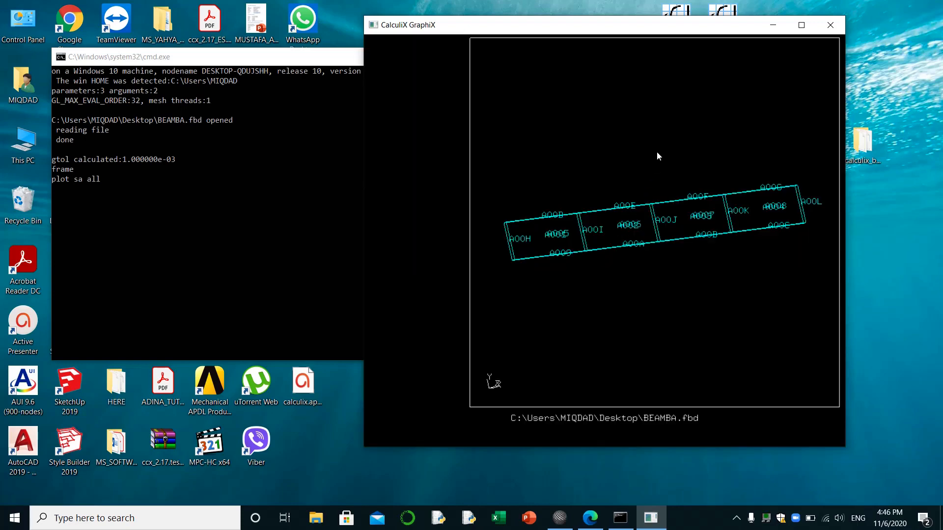
Toggle backface illumination for the beam, inspect it from other angles and close the CalculiX GraphiX window
left_click_drag(639, 231, 463, 198)
left_click(417, 164)
mouse_move(435, 168)
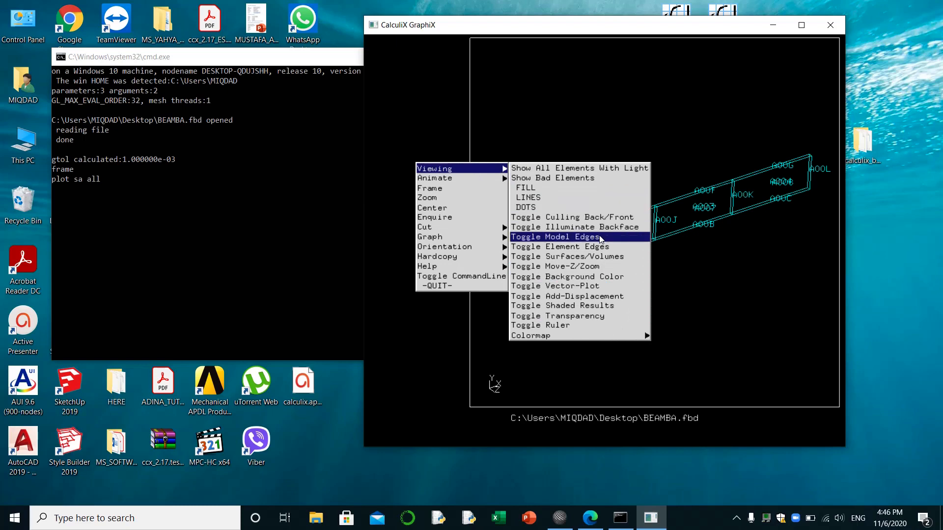
left_click(579, 226)
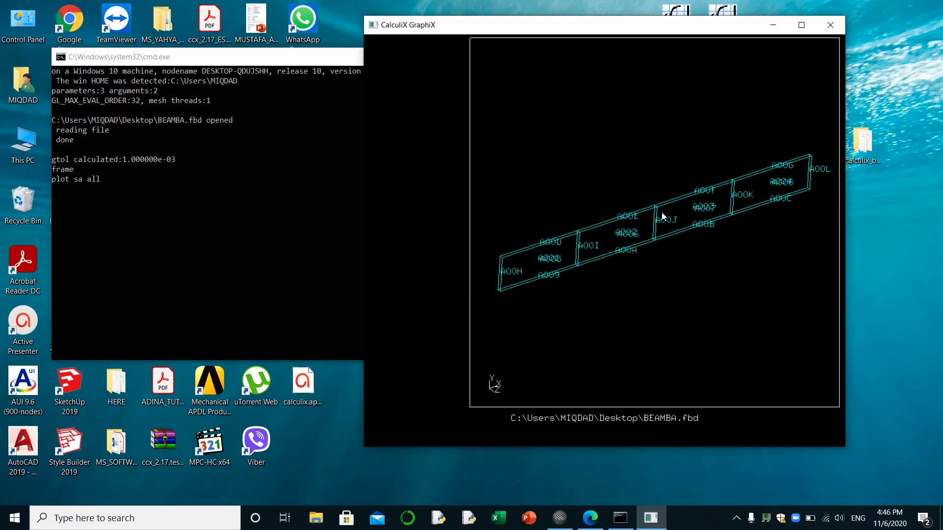
left_click_drag(662, 213, 623, 133)
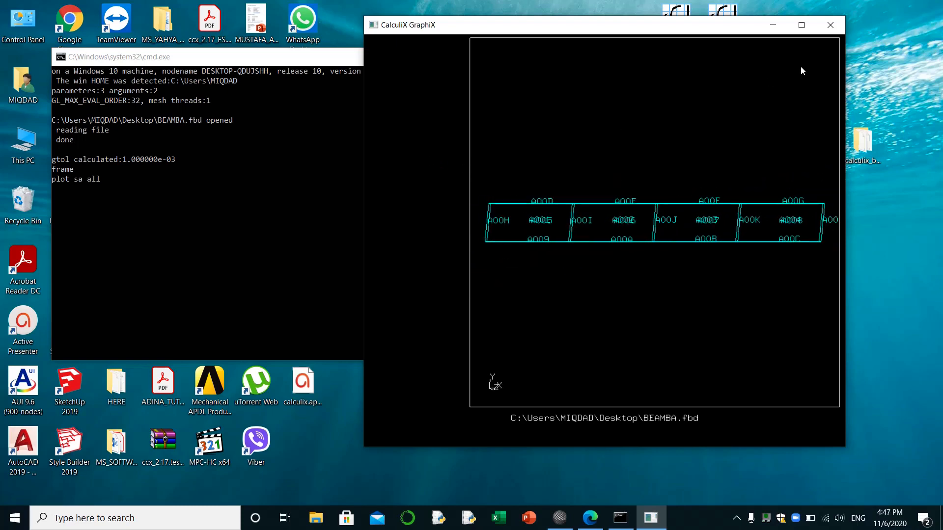
left_click(830, 25)
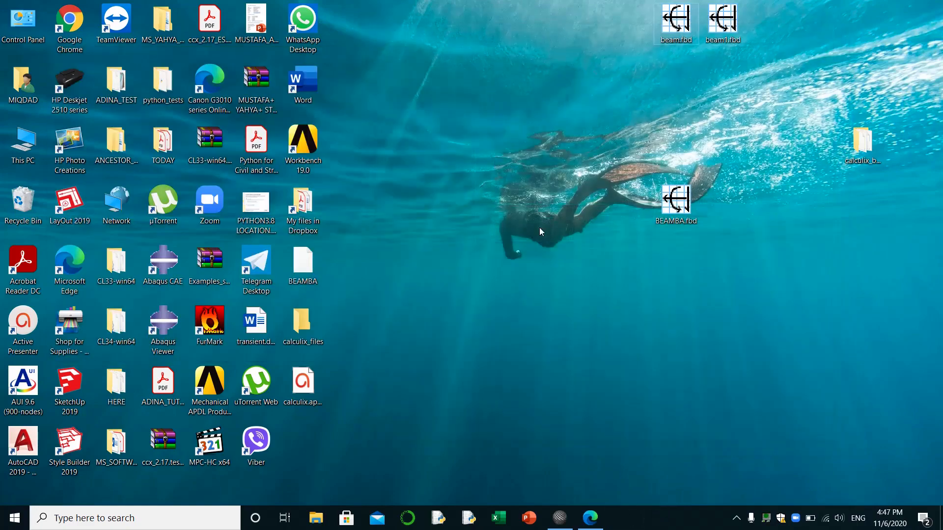
Switch to Edge, return from the Part 2 article to Calculix FEA Beam Part 1 and find its list of element types
left_click(592, 522)
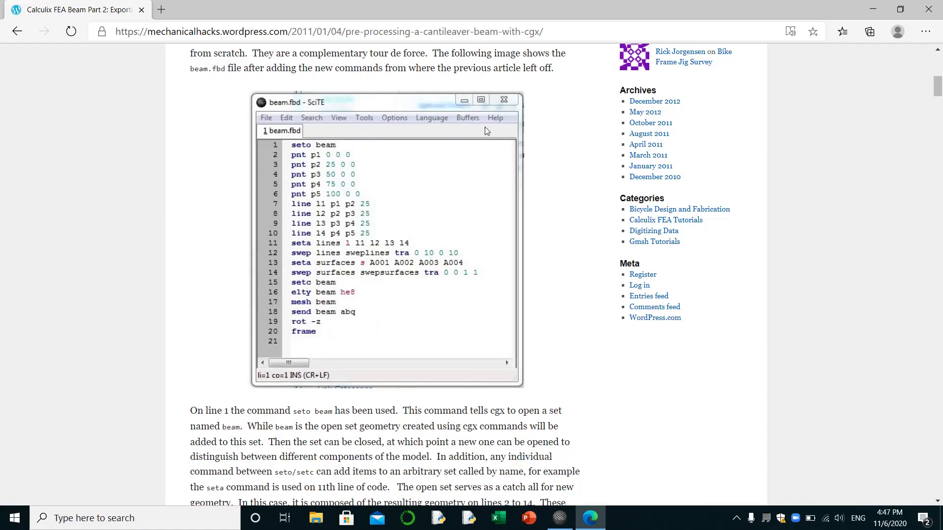
left_click_drag(938, 87, 939, 314)
left_click_drag(939, 334, 939, 488)
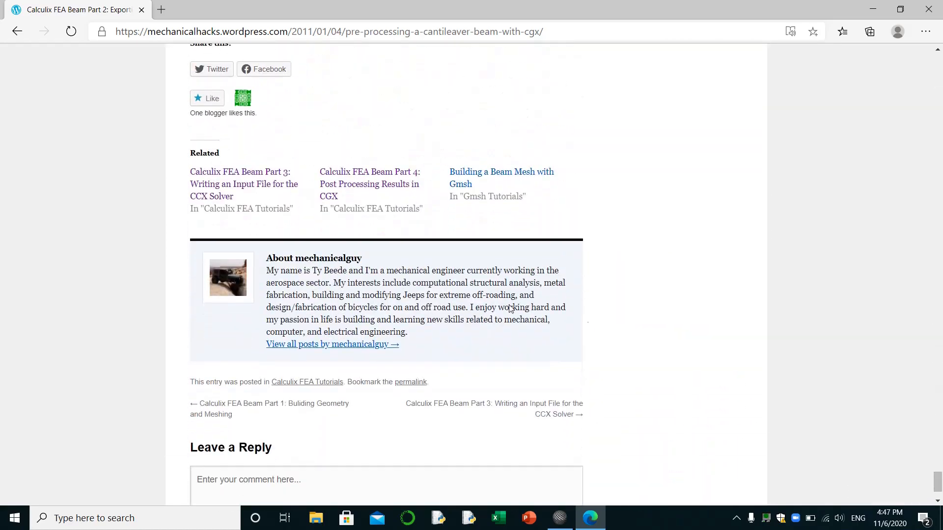
left_click(17, 31)
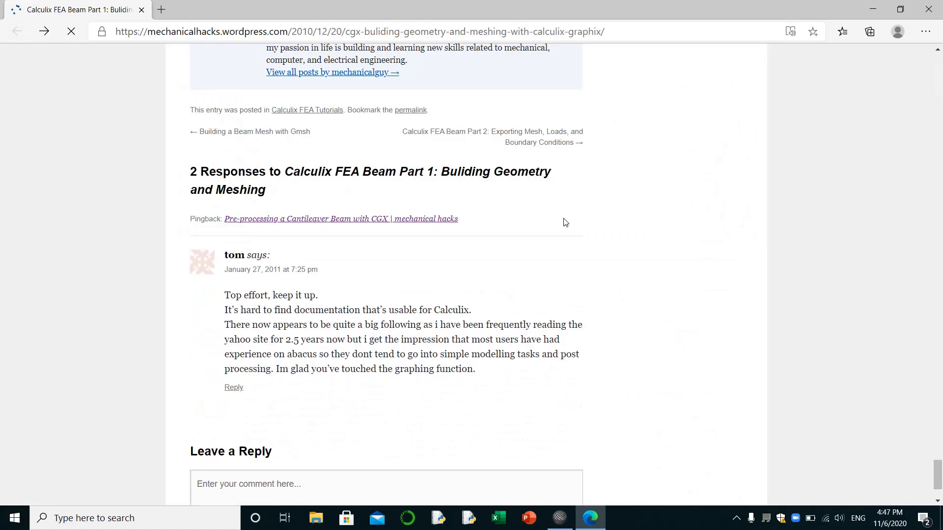
left_click(941, 139)
left_click(942, 140)
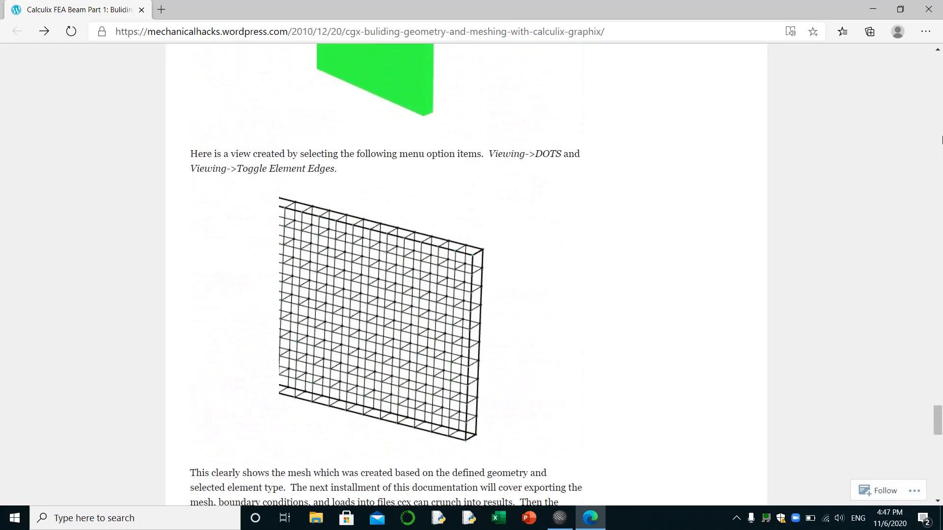
left_click(942, 141)
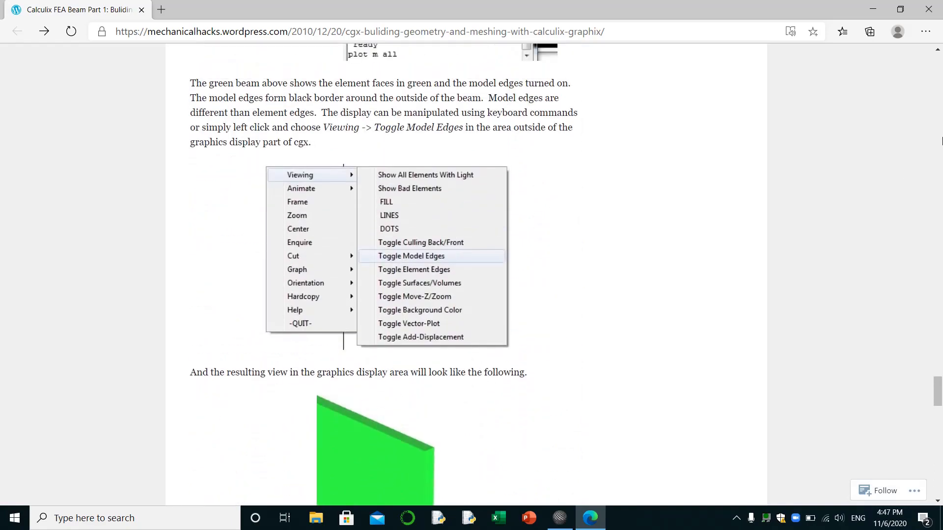
left_click(942, 141)
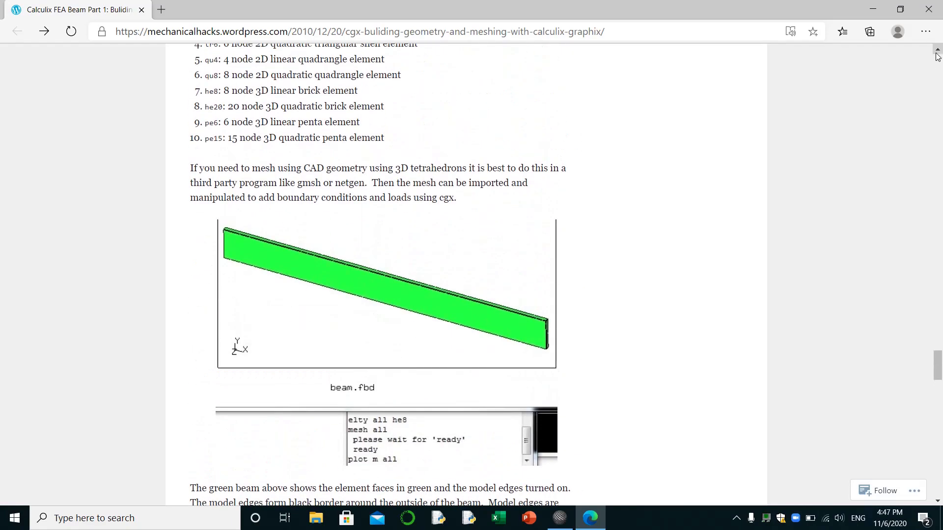
left_click(938, 50)
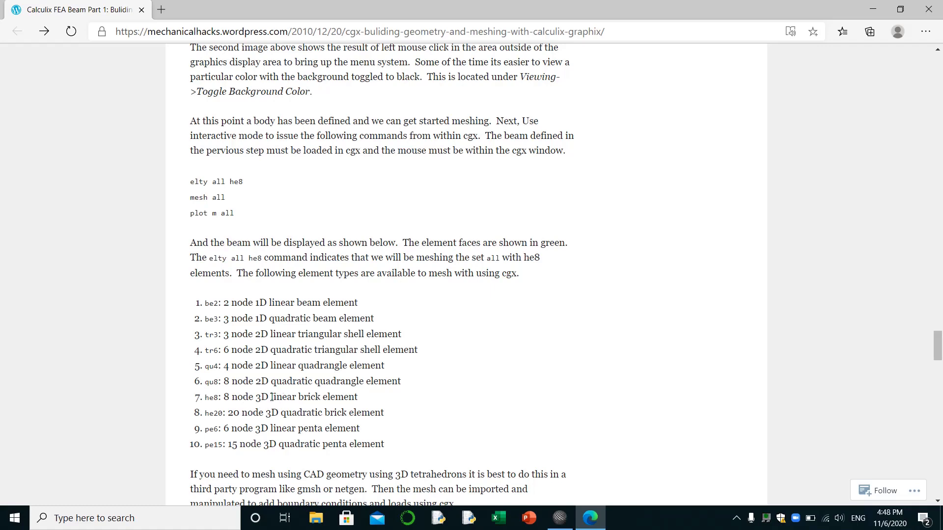
Copy the he8 description "8 node 3D linear brick element" from the element type list and minimize the browser
left_click_drag(268, 397, 258, 397)
left_click_drag(359, 396, 225, 398)
key("ctrl+c")
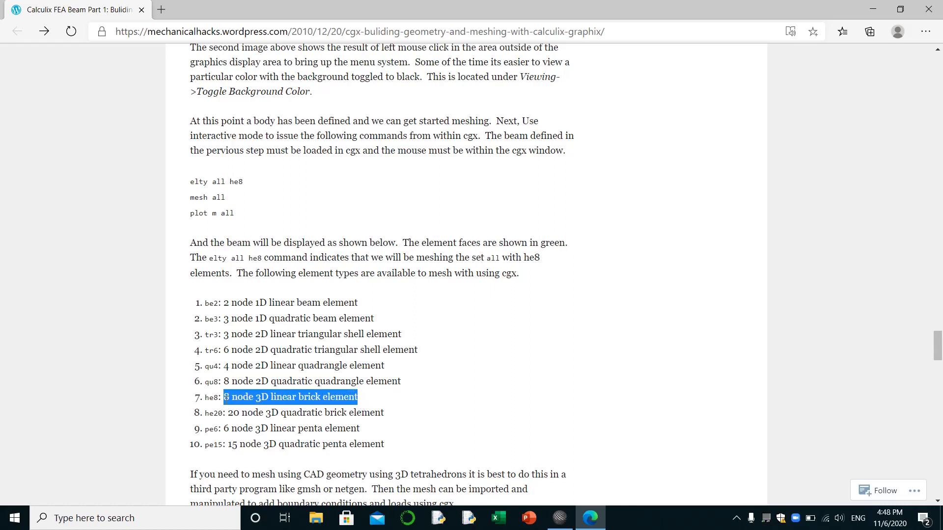
left_click(873, 9)
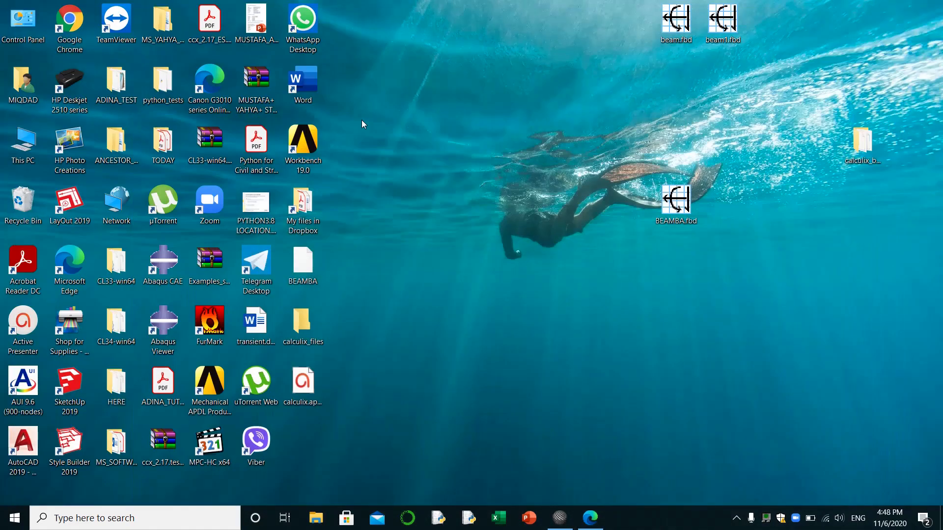
Open Chrome, search Google for "8 node 3D linear brick element" and open the first image result, dismissing the notification
double_click(72, 35)
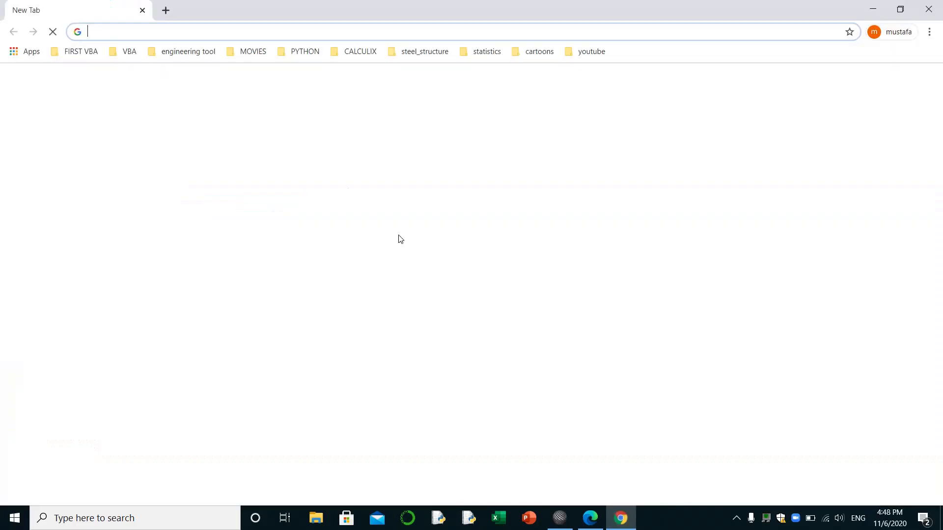
left_click(502, 255)
key("ctrl+v")
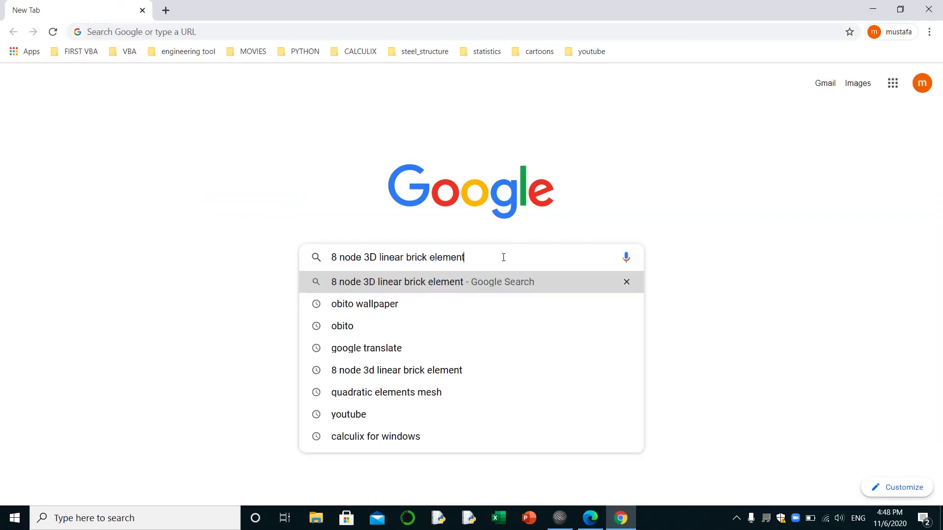
key("Return")
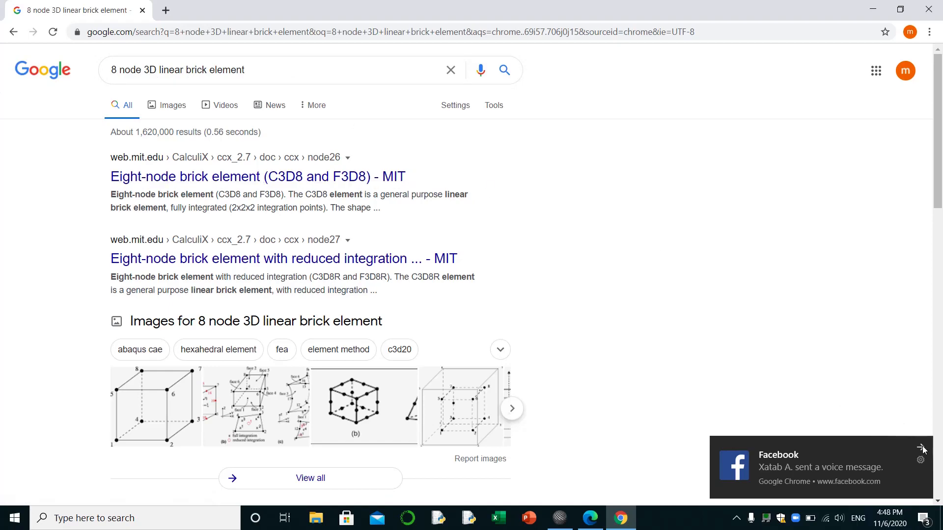
left_click(921, 448)
left_click(147, 436)
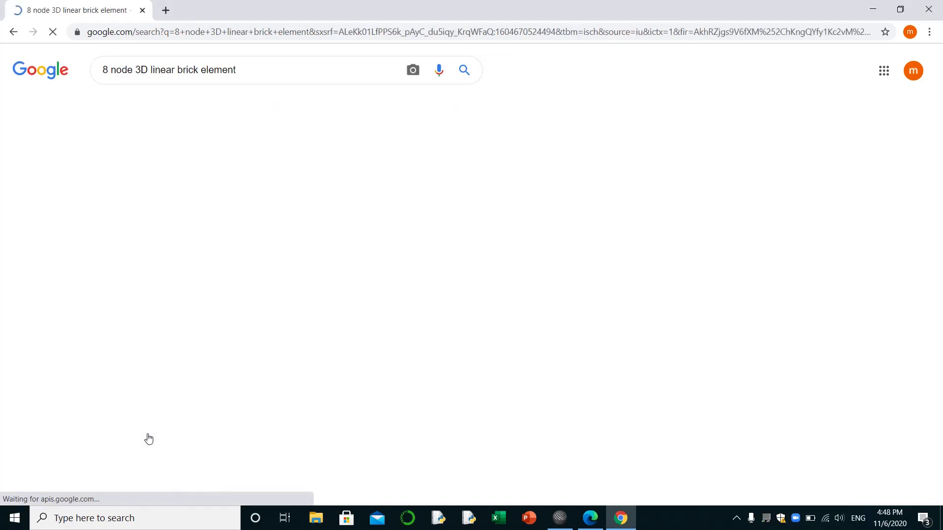